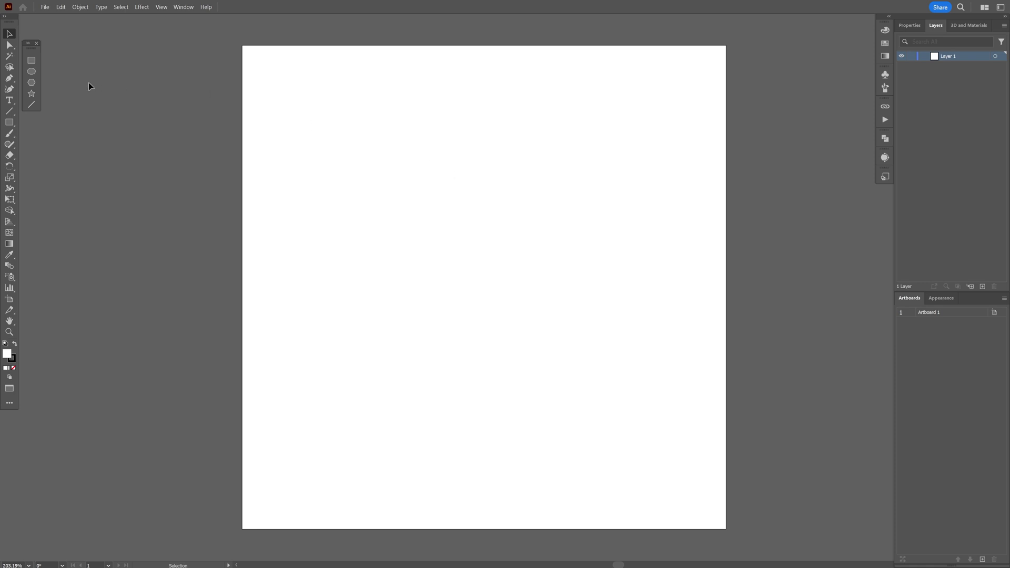
Draw a circle mid-artboard, Alt-drag an overlapping copy to its right, and select both circles
{"action": "left_click", "coordinate": [30, 72]}
{"action": "mouse_move", "coordinate": [466, 260]}
{"action": "left_mouse_down"}
{"action": "mouse_move", "coordinate": [586, 316]}
{"action": "mouse_move", "coordinate": [608, 411]}
{"action": "left_mouse_up"}
{"action": "key", "text": "v"}
{"action": "left_click_drag", "start_coordinate": [530, 288], "coordinate": [608, 288], "text": "alt"}
{"action": "left_click_drag", "start_coordinate": [602, 149], "coordinate": [454, 266]}
{"action": "left_click", "coordinate": [920, 25]}
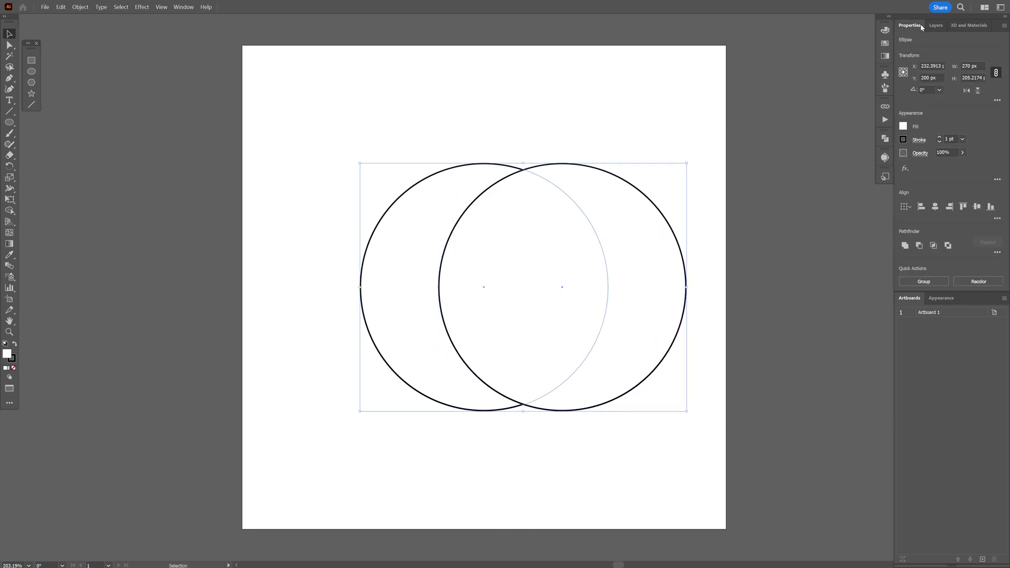
Cut the front circle away with Minus Front, leaving an outline-free crescent
{"action": "left_click", "coordinate": [920, 245]}
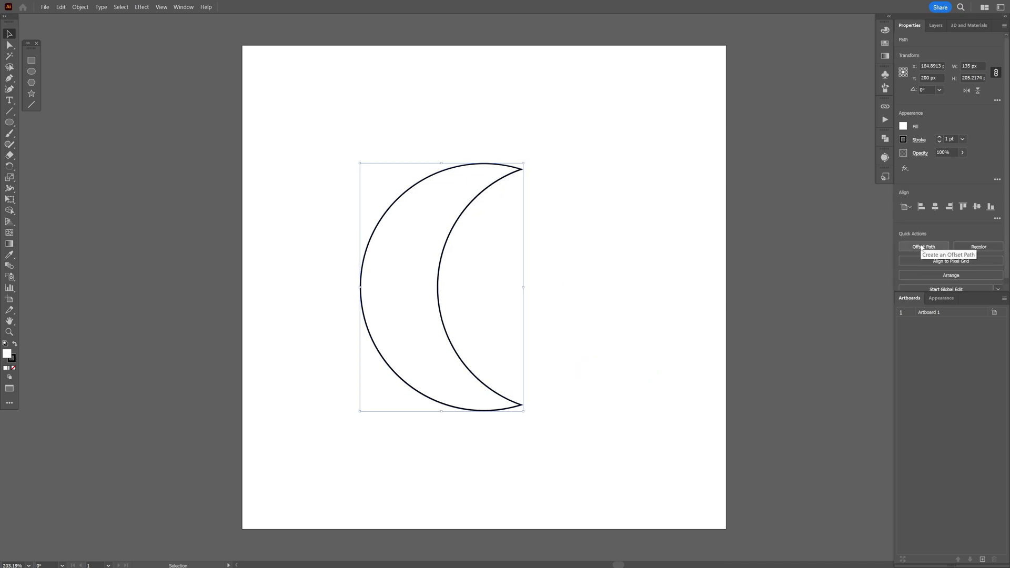
{"action": "left_click", "coordinate": [12, 359]}
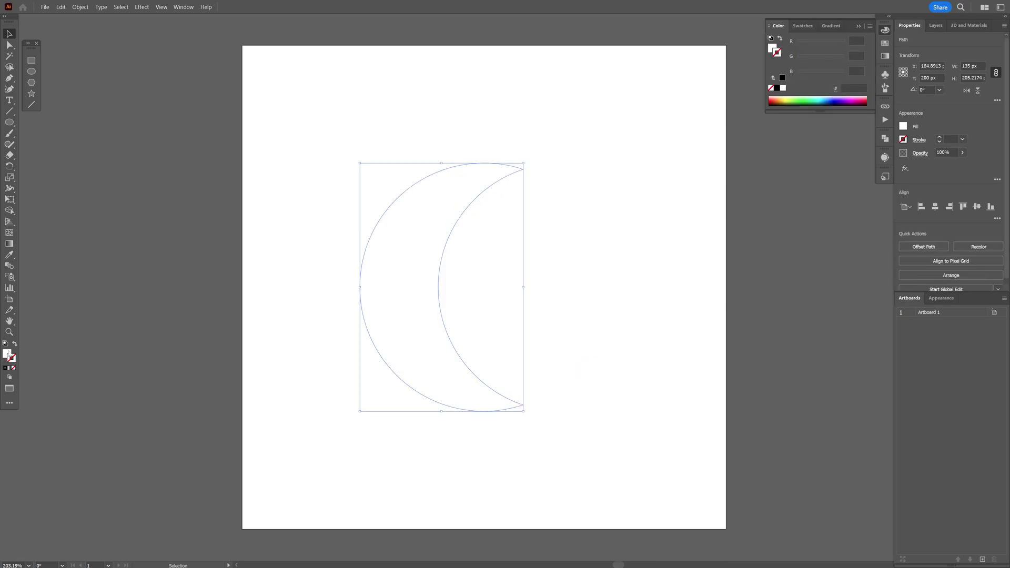
{"action": "left_click", "coordinate": [7, 353]}
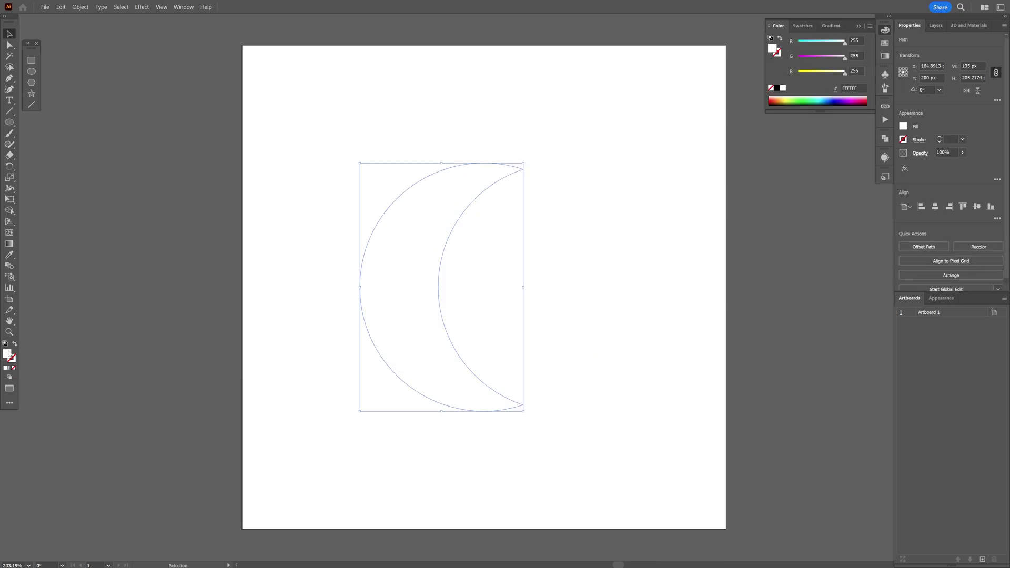
Fill the crescent with a reversed radial gradient, black at the centre
{"action": "left_click", "coordinate": [831, 26]}
{"action": "left_click", "coordinate": [822, 96]}
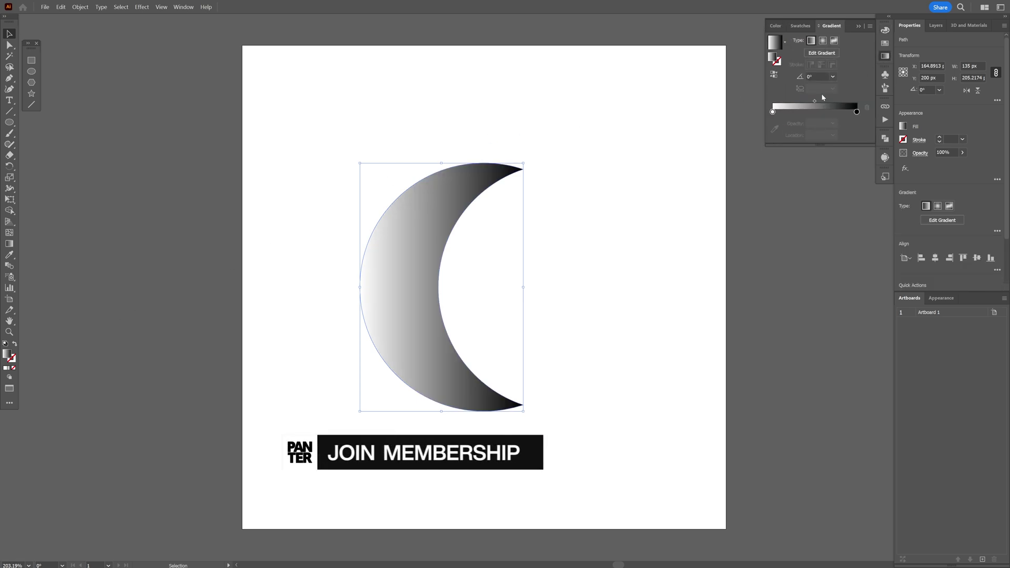
{"action": "left_click", "coordinate": [823, 40]}
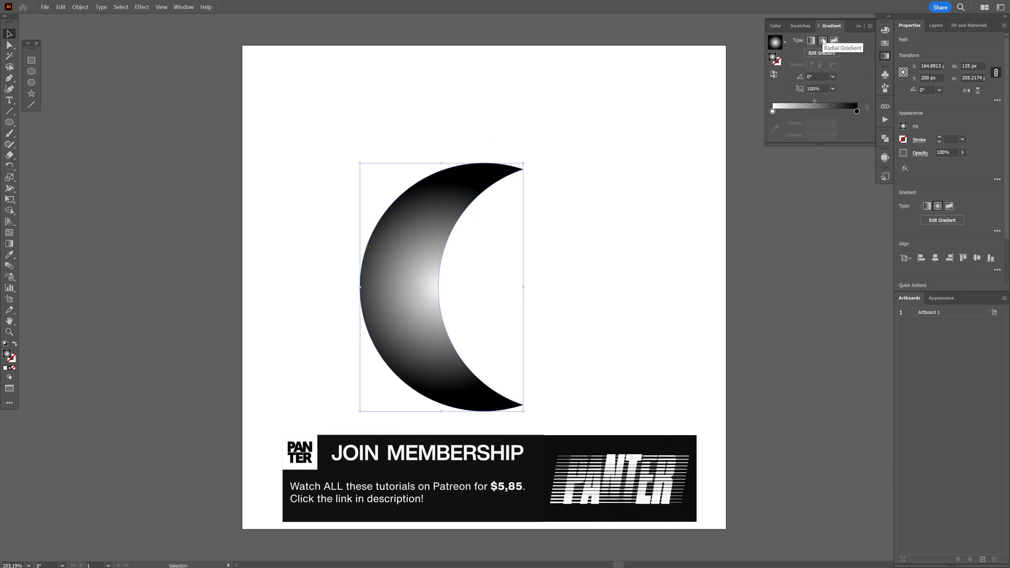
{"action": "left_click", "coordinate": [773, 74]}
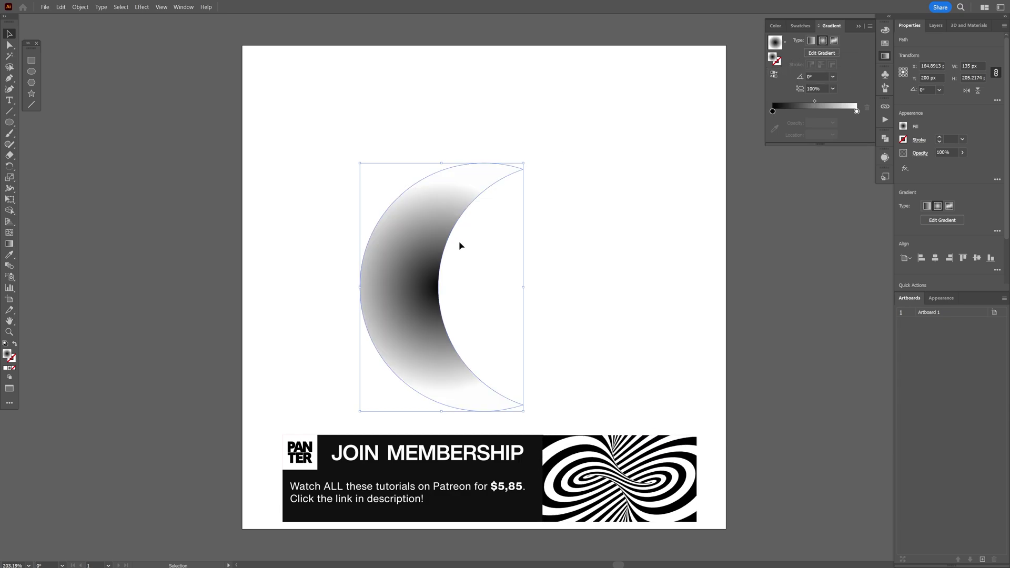
Use the Gradient tool to shift the gradient's centre right, widen it, and move its stops inward
{"action": "key", "text": "g"}
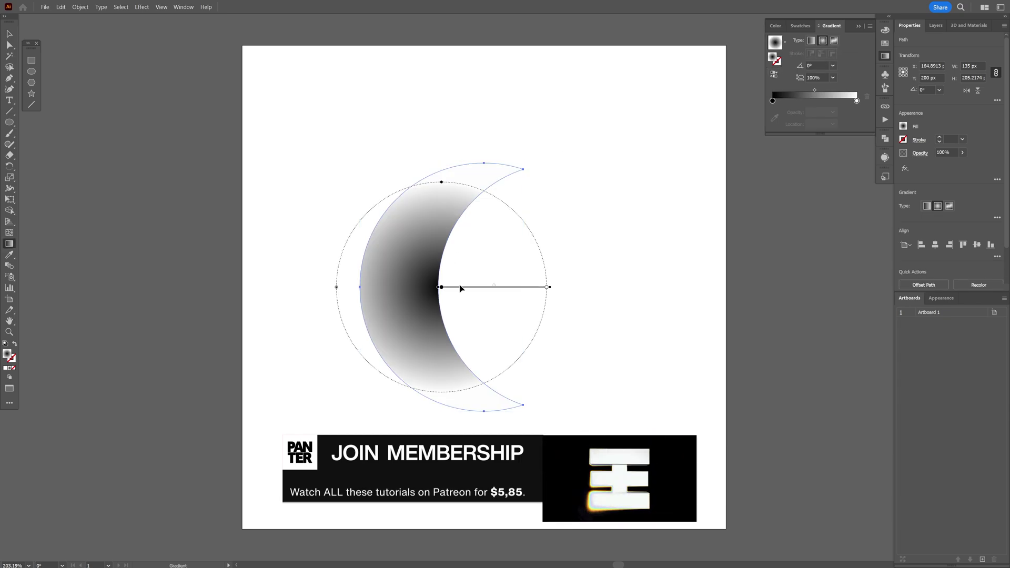
{"action": "left_click_drag", "start_coordinate": [442, 288], "coordinate": [488, 289]}
{"action": "left_click_drag", "start_coordinate": [594, 288], "coordinate": [618, 287]}
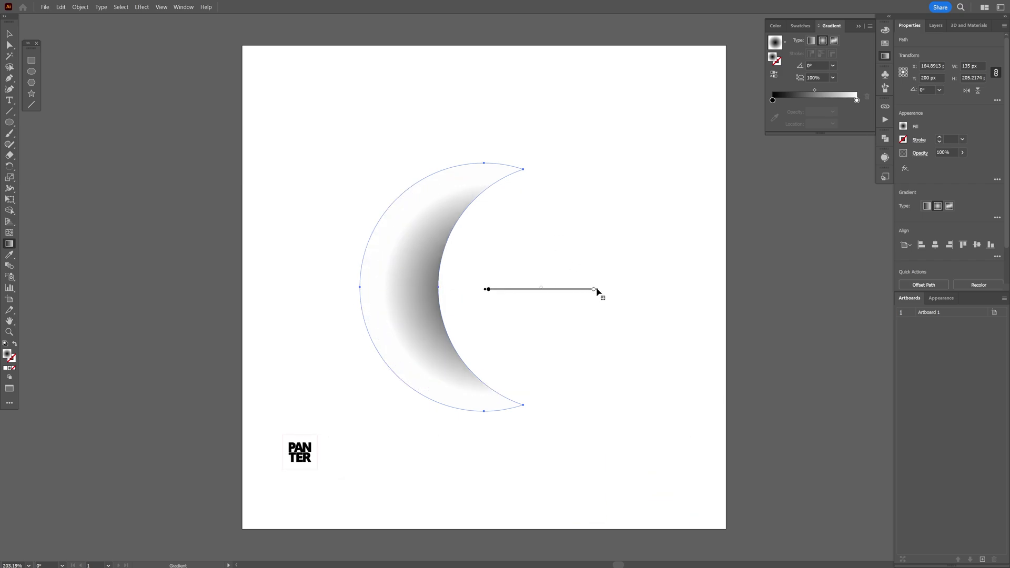
{"action": "left_click_drag", "start_coordinate": [773, 100], "coordinate": [811, 102]}
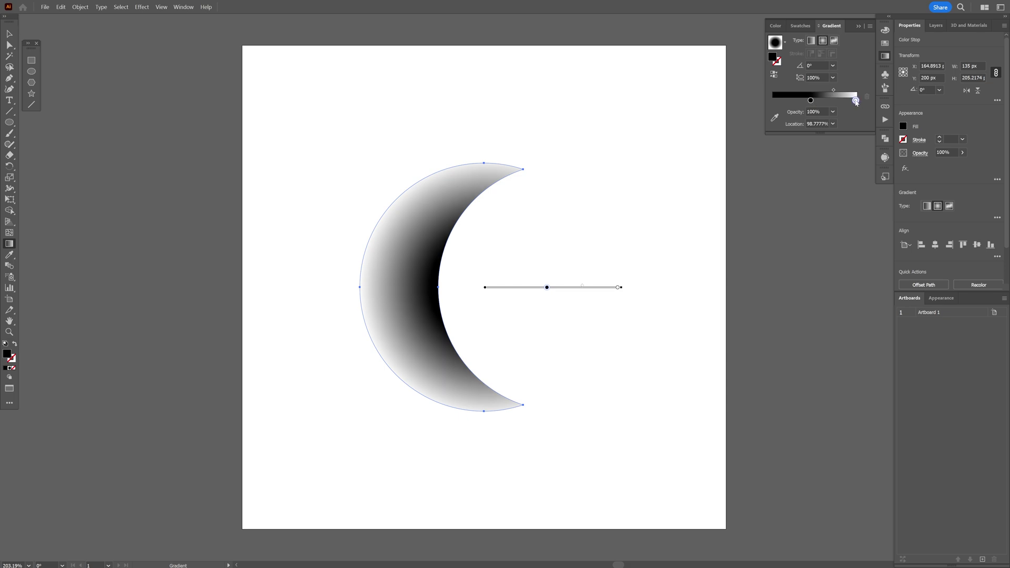
{"action": "left_click_drag", "start_coordinate": [855, 101], "coordinate": [853, 102]}
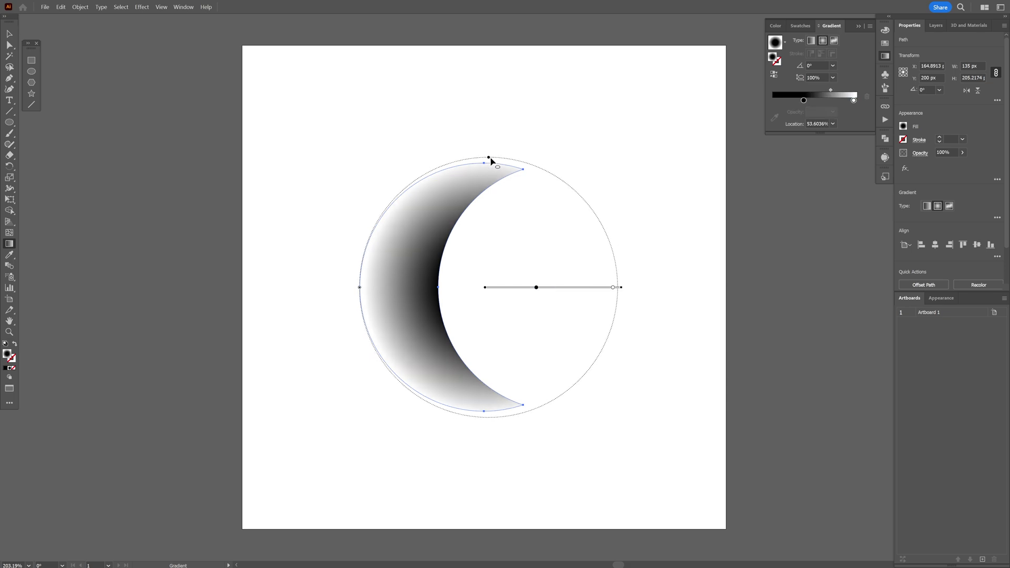
{"action": "left_click_drag", "start_coordinate": [492, 162], "coordinate": [494, 164]}
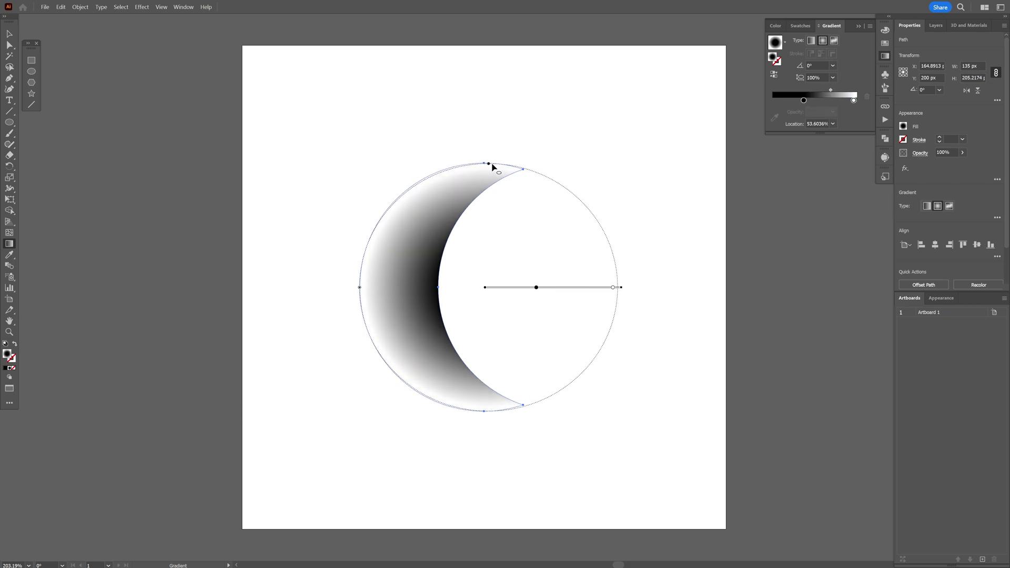
Set the dark gradient stop to a dark blue swatch
{"action": "double_click", "coordinate": [803, 100]}
{"action": "left_click", "coordinate": [739, 151]}
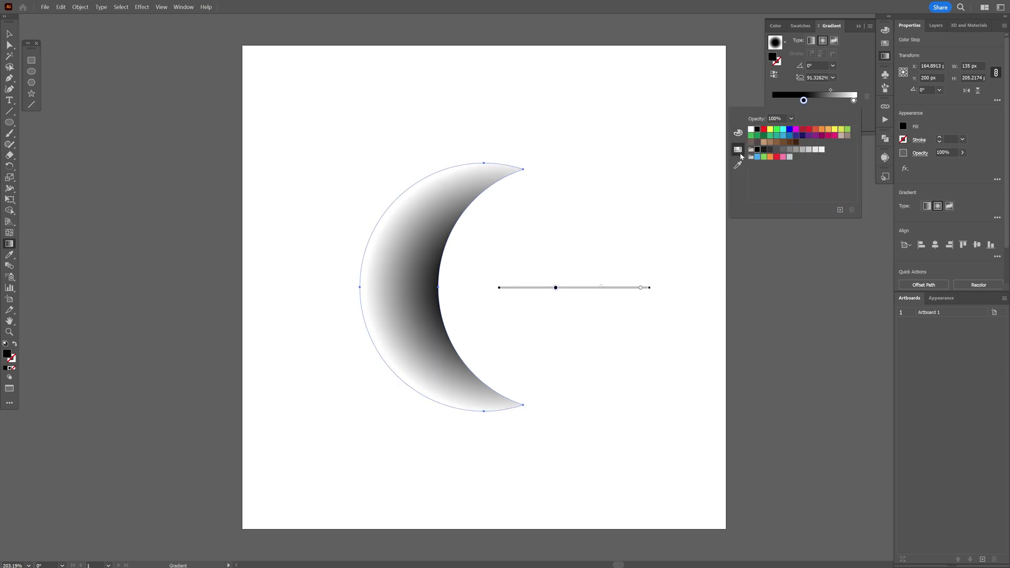
{"action": "left_click", "coordinate": [796, 135]}
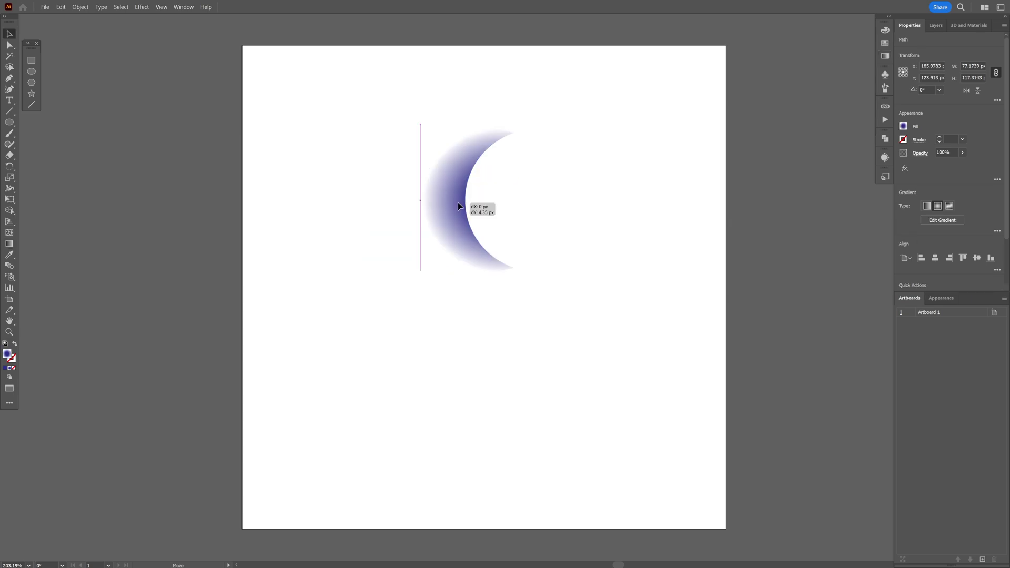
Apply Radial Repeat to the crescent, rotate the crescent, and change the instance count
{"action": "left_click", "coordinate": [80, 7]}
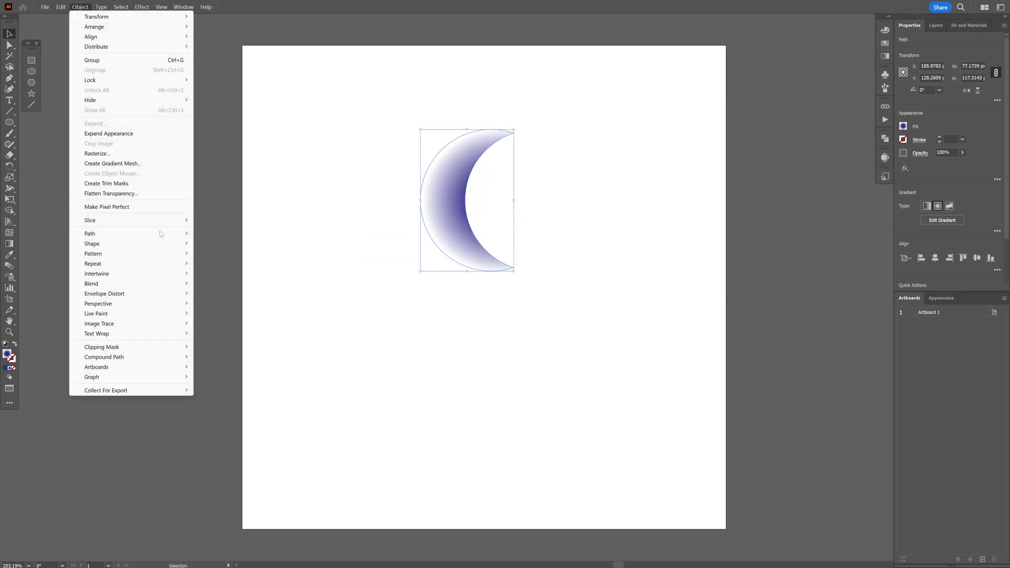
{"action": "mouse_move", "coordinate": [93, 264]}
{"action": "left_click", "coordinate": [223, 267]}
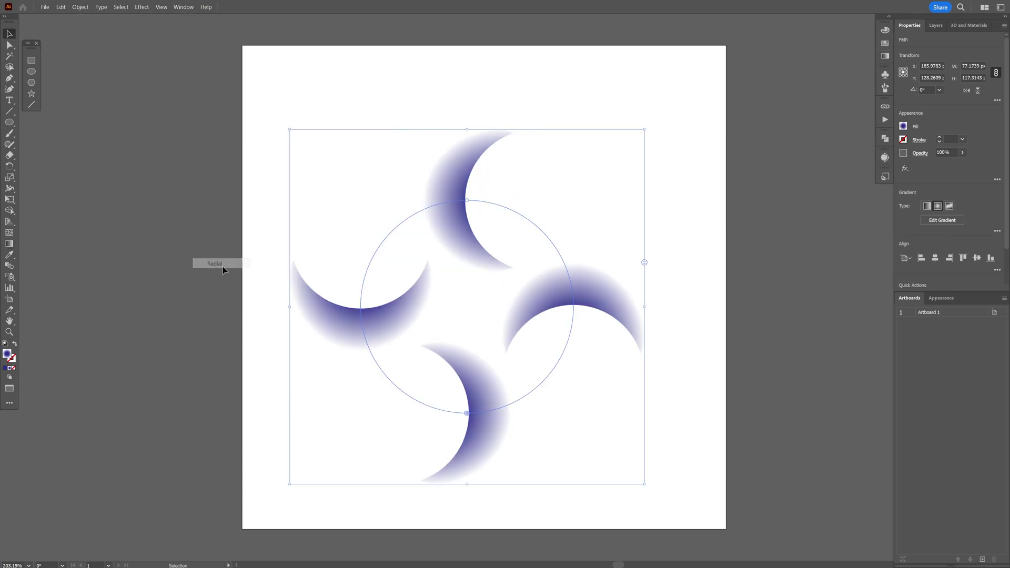
{"action": "left_click_drag", "start_coordinate": [645, 261], "coordinate": [646, 240]}
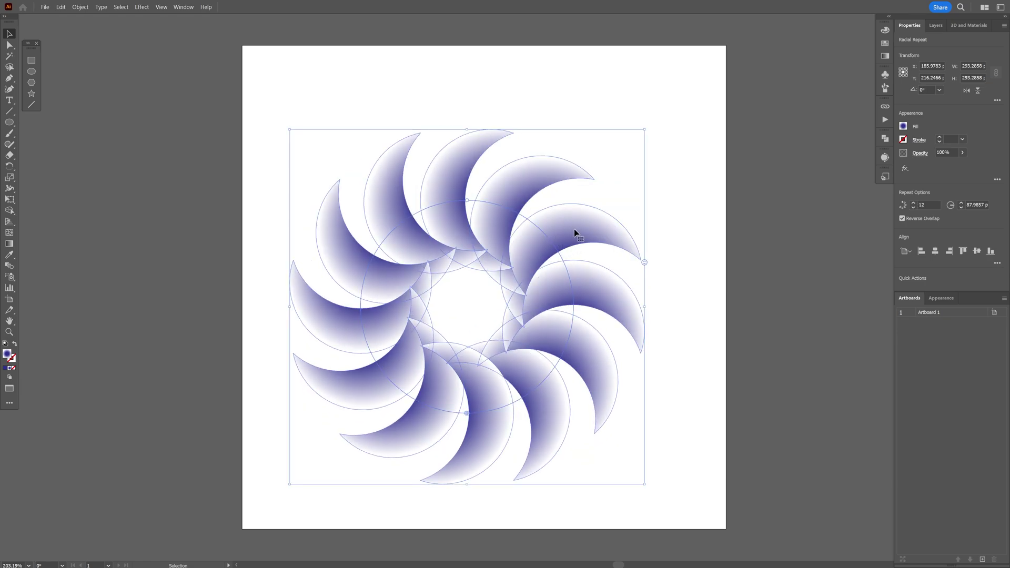
{"action": "double_click", "coordinate": [574, 231]}
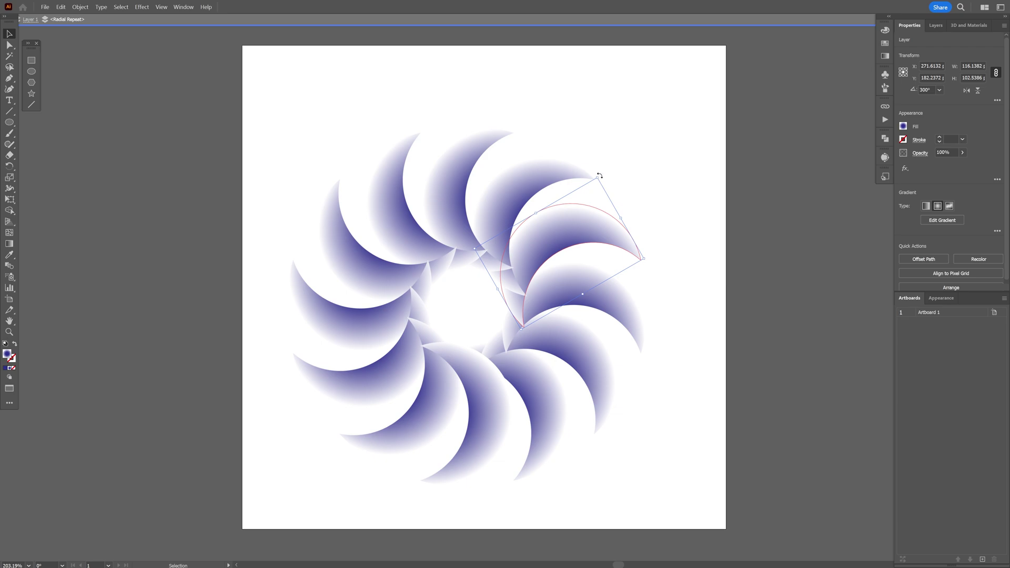
{"action": "left_click_drag", "start_coordinate": [599, 175], "coordinate": [614, 198]}
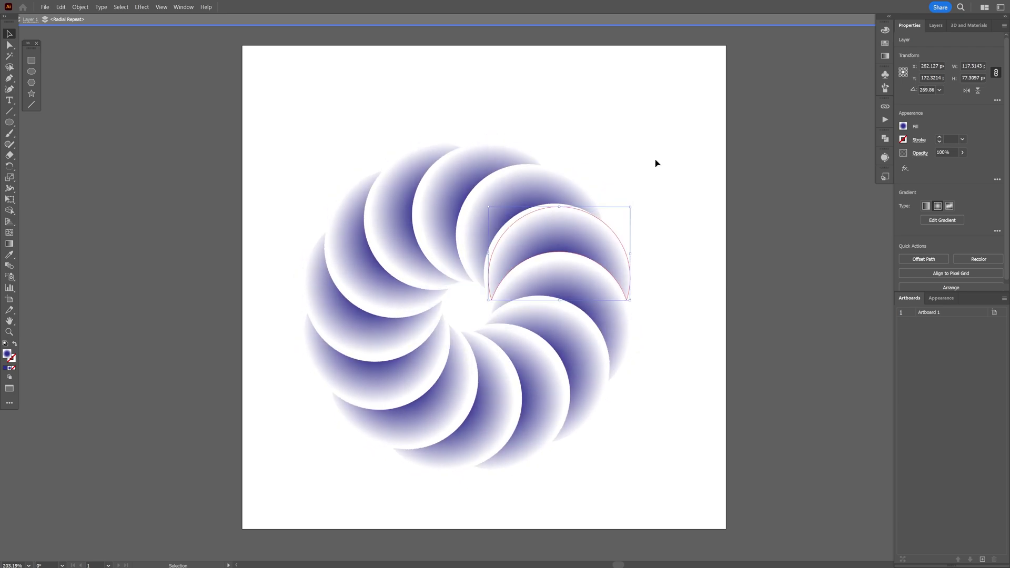
{"action": "double_click", "coordinate": [657, 163]}
{"action": "left_click", "coordinate": [567, 247]}
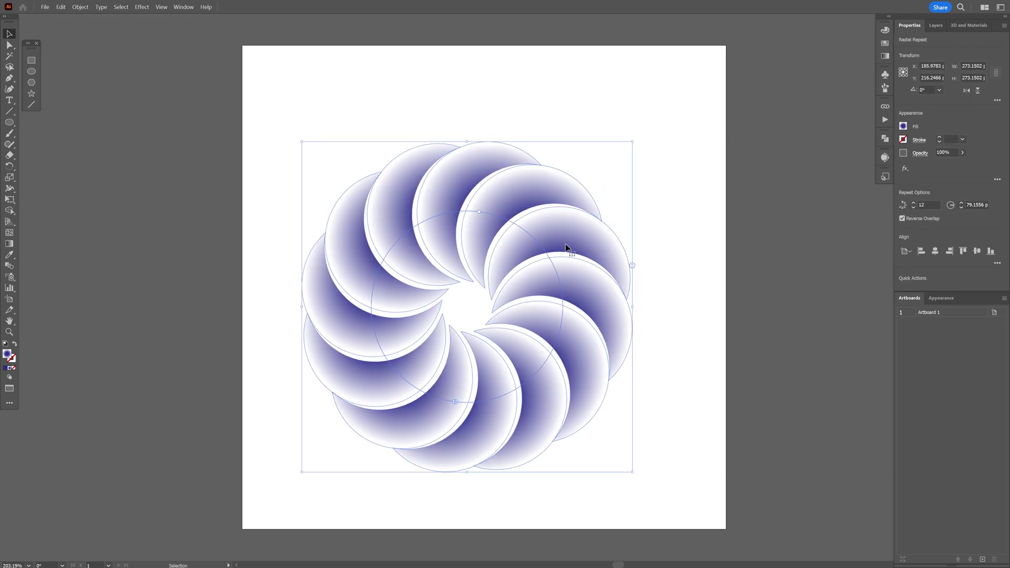
{"action": "left_click_drag", "start_coordinate": [632, 268], "coordinate": [634, 263]}
Enlarge the repeated crescent and re-angle it, then select the whole flower
{"action": "double_click", "coordinate": [597, 261]}
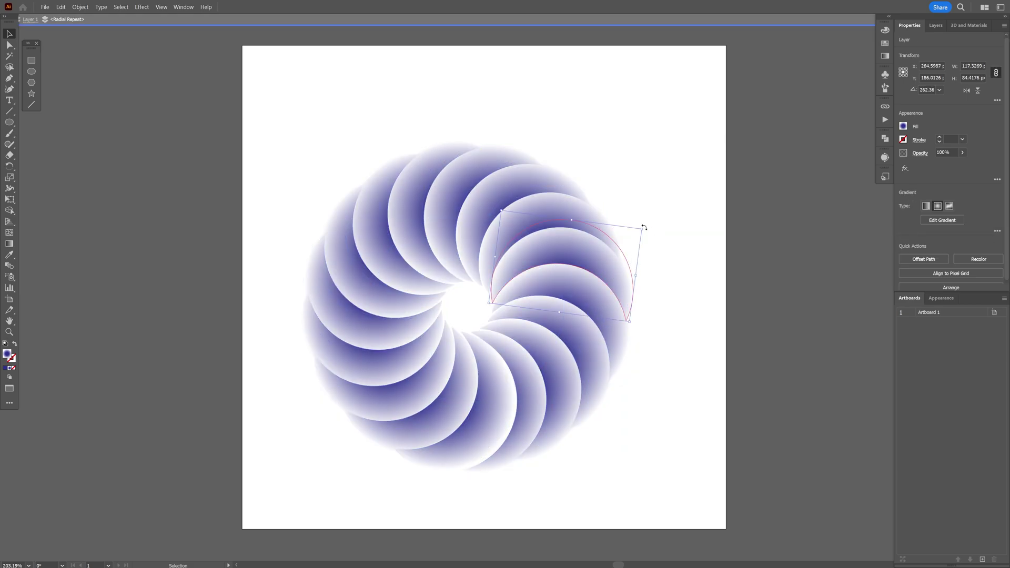
{"action": "left_click_drag", "start_coordinate": [644, 227], "coordinate": [645, 217]}
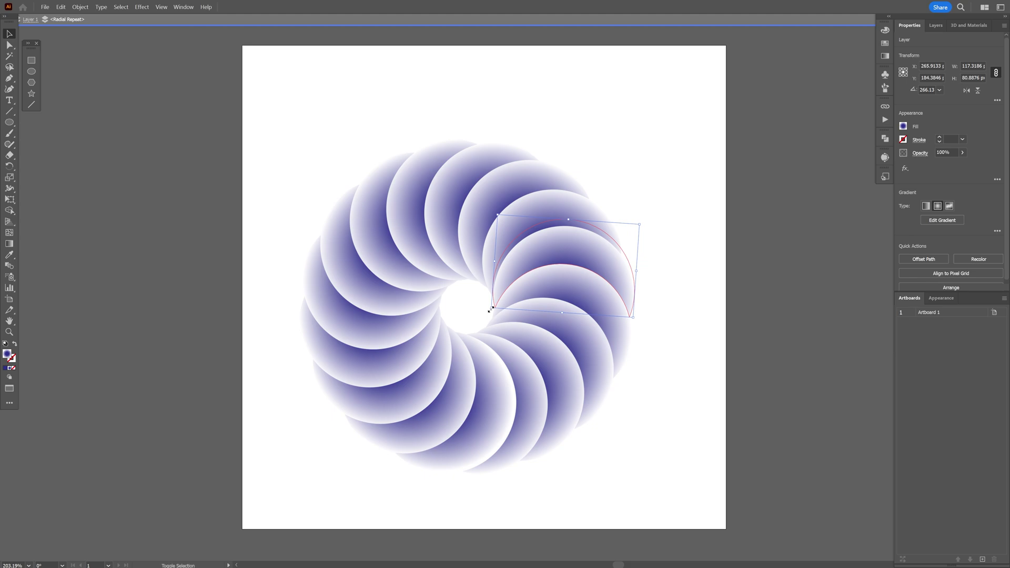
{"action": "left_click_drag", "start_coordinate": [490, 310], "coordinate": [466, 322]}
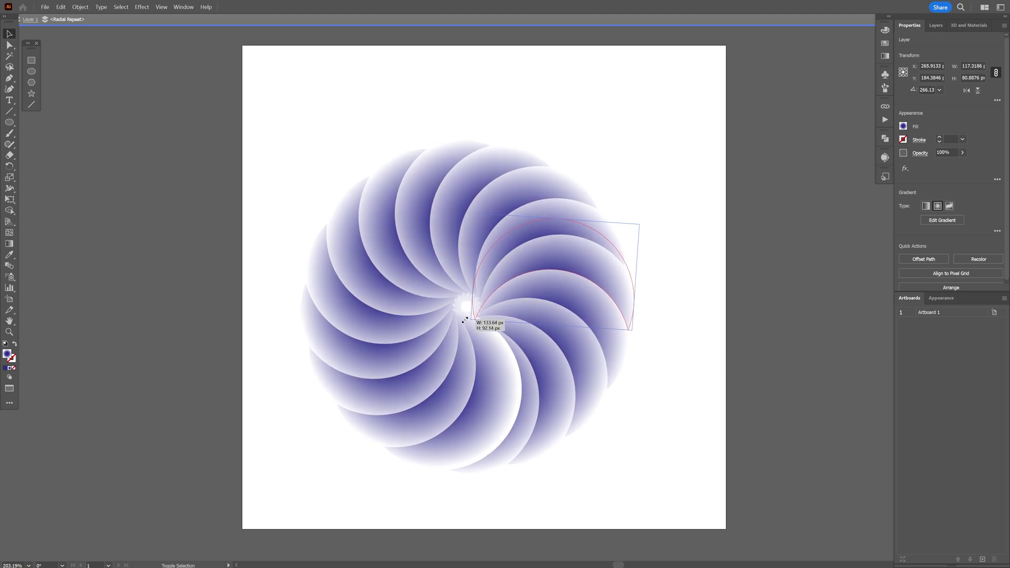
{"action": "left_click_drag", "start_coordinate": [642, 222], "coordinate": [645, 231]}
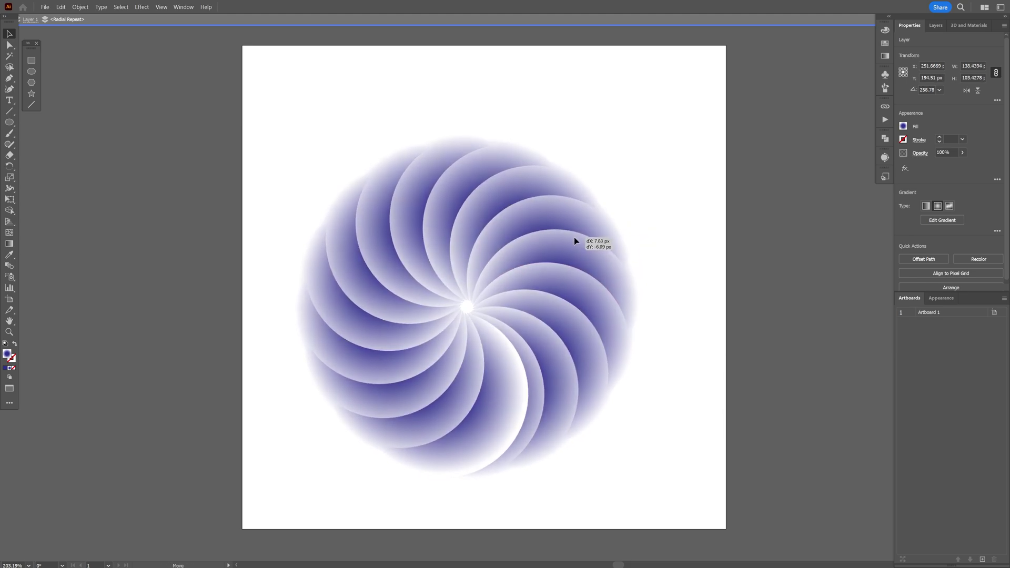
{"action": "left_click_drag", "start_coordinate": [567, 248], "coordinate": [571, 244]}
{"action": "double_click", "coordinate": [659, 284]}
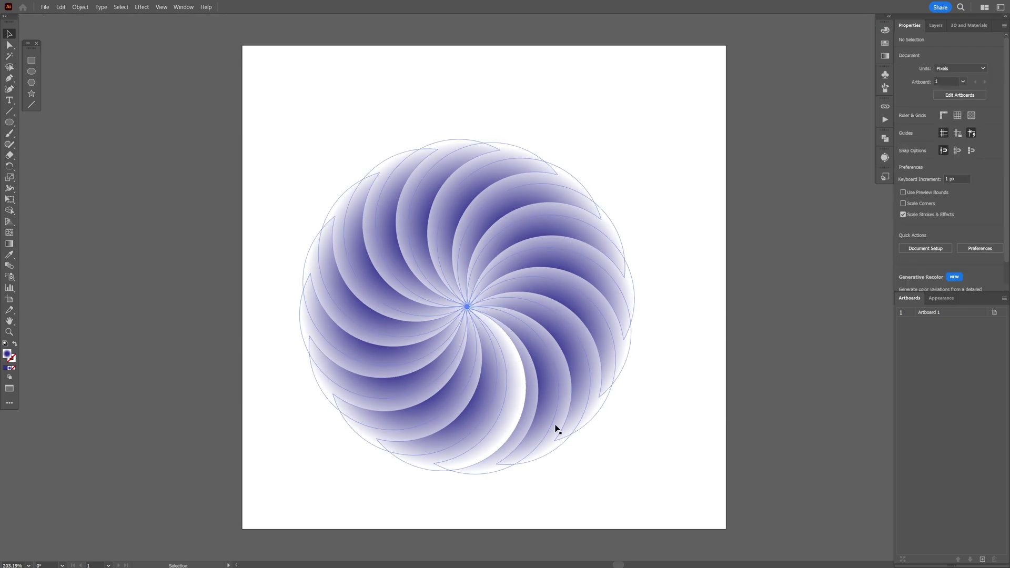
{"action": "left_click", "coordinate": [563, 320]}
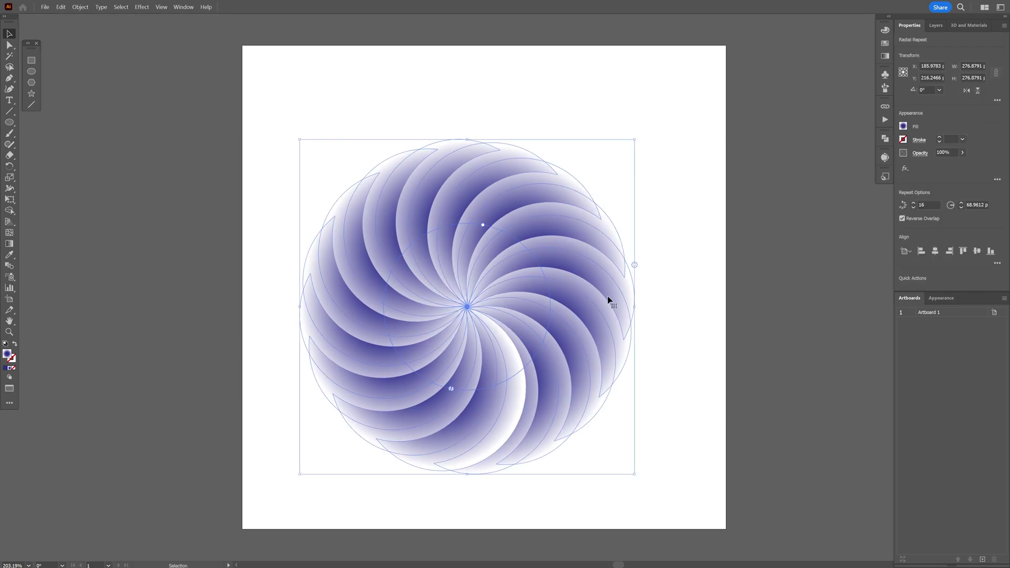
Reduce the flower to ten petals, undoing an accidental move
{"action": "left_click_drag", "start_coordinate": [635, 269], "coordinate": [638, 284]}
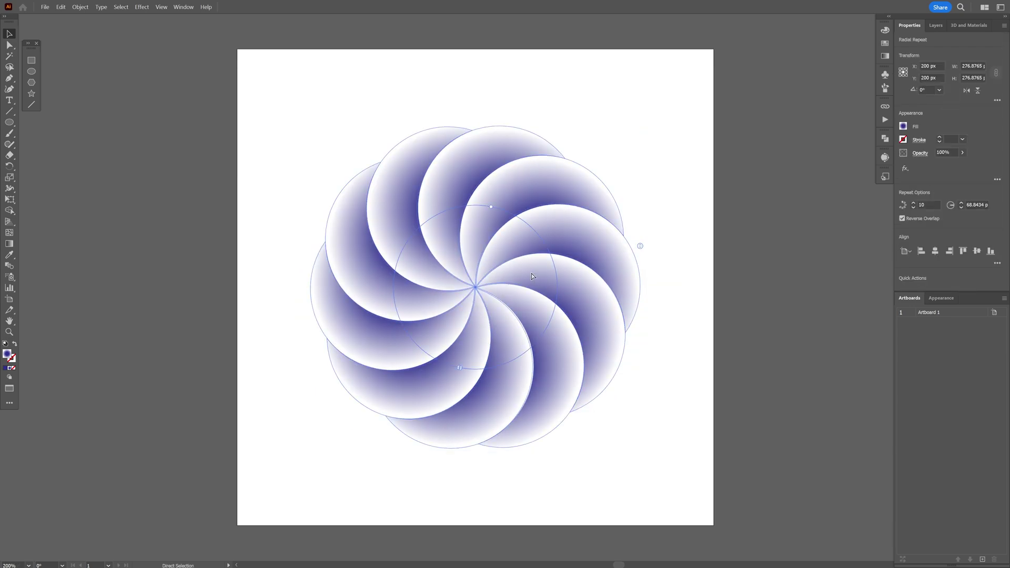
{"action": "left_click_drag", "start_coordinate": [504, 249], "coordinate": [664, 213]}
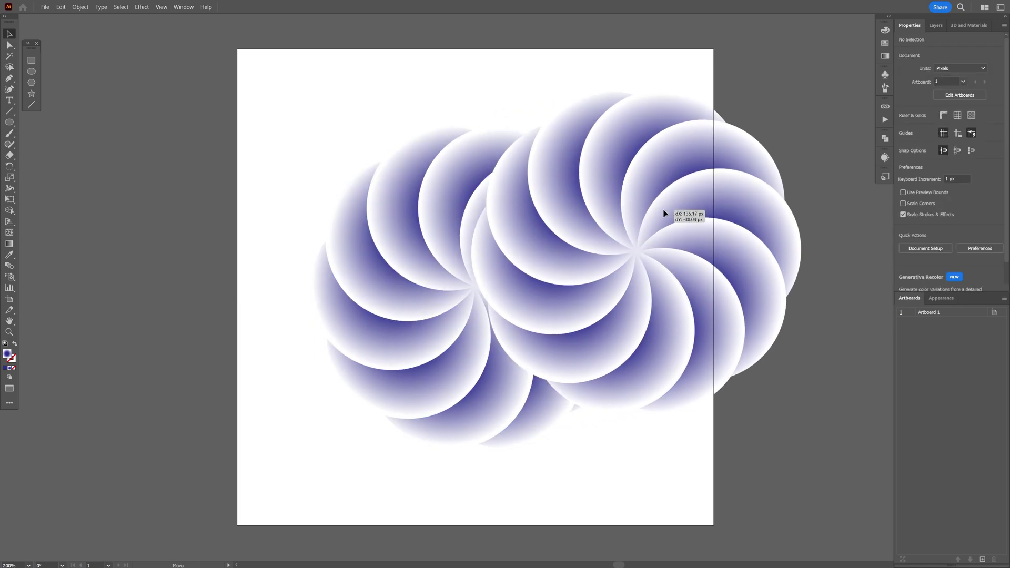
{"action": "key", "text": "ctrl+z"}
Reflect the flower copy vertically so its petals swirl the opposite way
{"action": "right_click", "coordinate": [460, 218]}
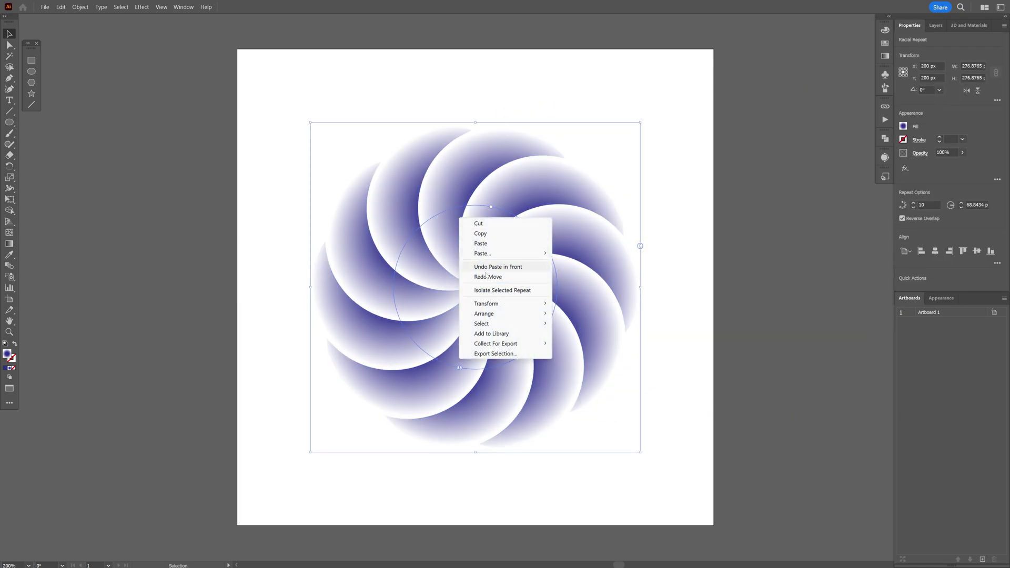
{"action": "mouse_move", "coordinate": [486, 303]}
{"action": "left_click", "coordinate": [582, 338]}
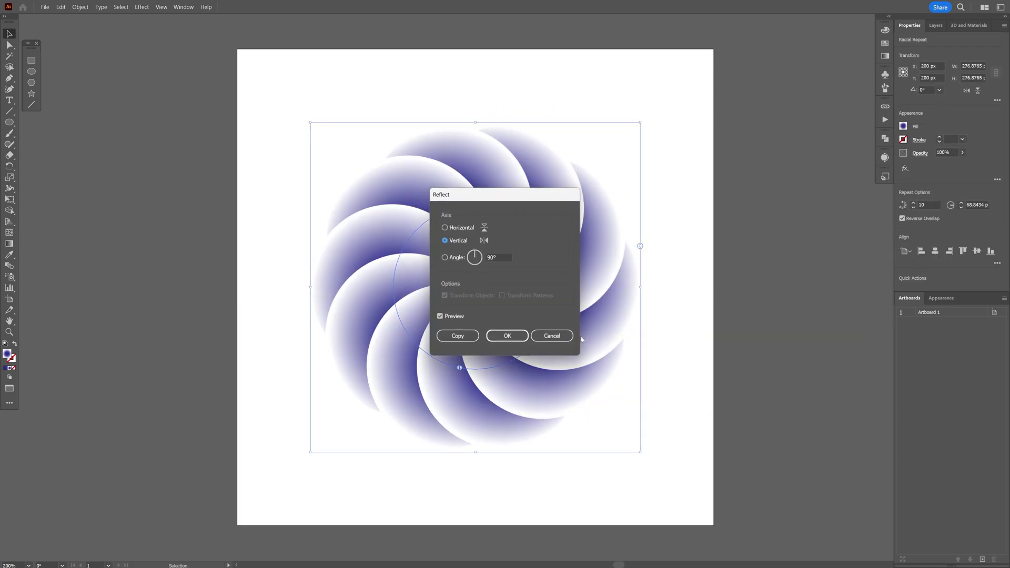
{"action": "left_click", "coordinate": [508, 336]}
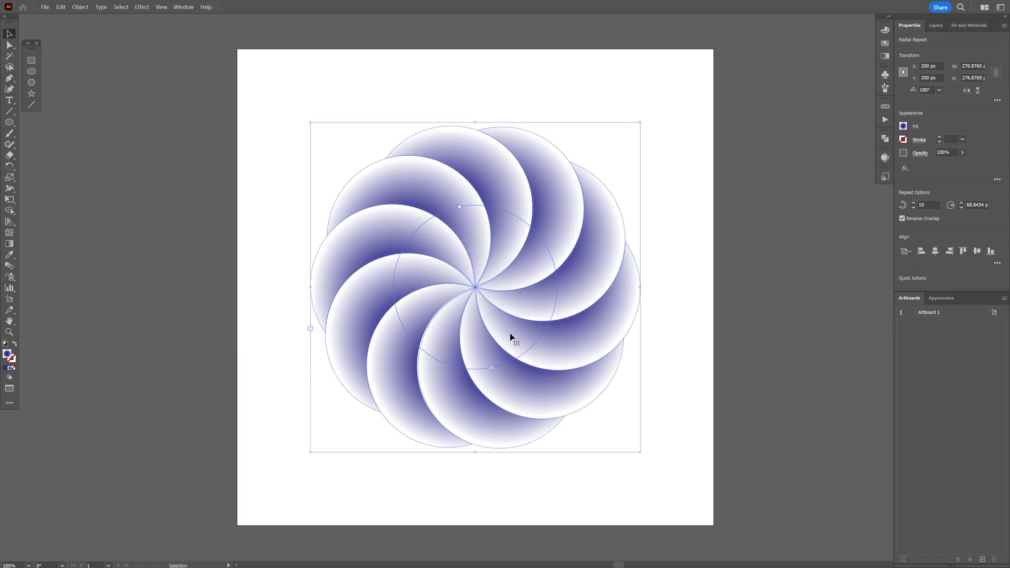
{"action": "left_click", "coordinate": [886, 57]}
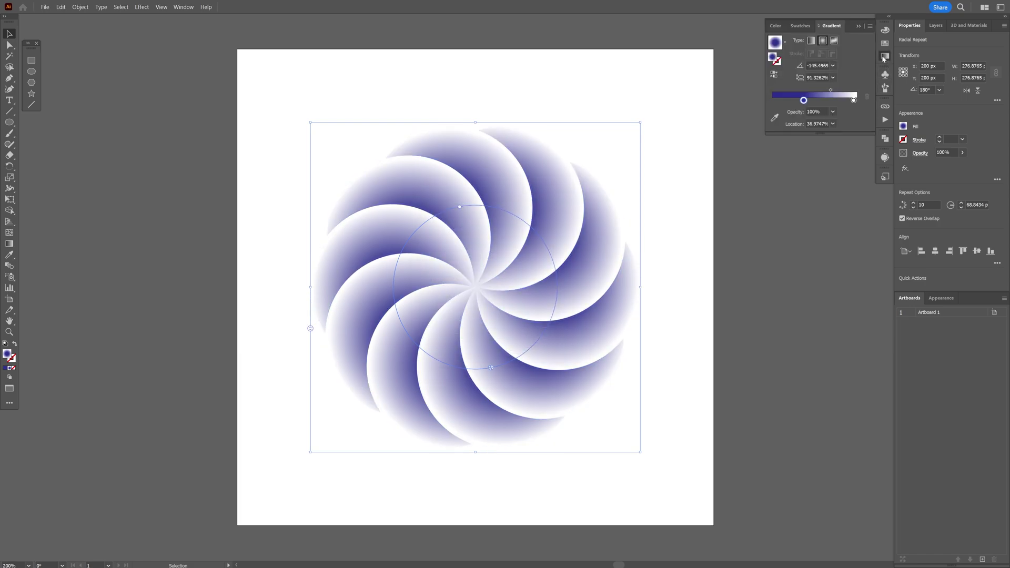
Turn the top flower's dark gradient stop red and scale the flower up
{"action": "double_click", "coordinate": [804, 100]}
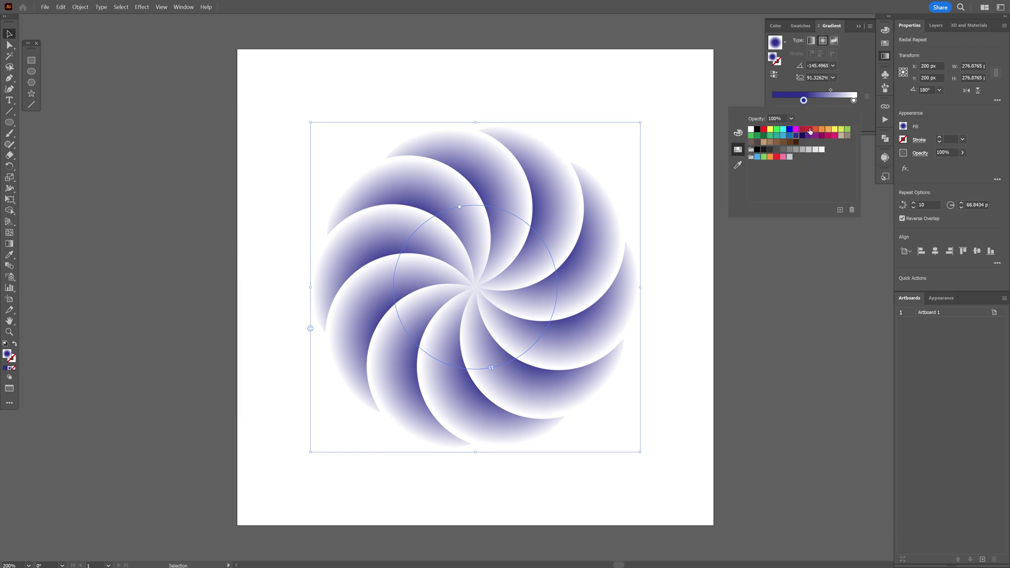
{"action": "left_click", "coordinate": [803, 132]}
{"action": "left_click", "coordinate": [618, 276]}
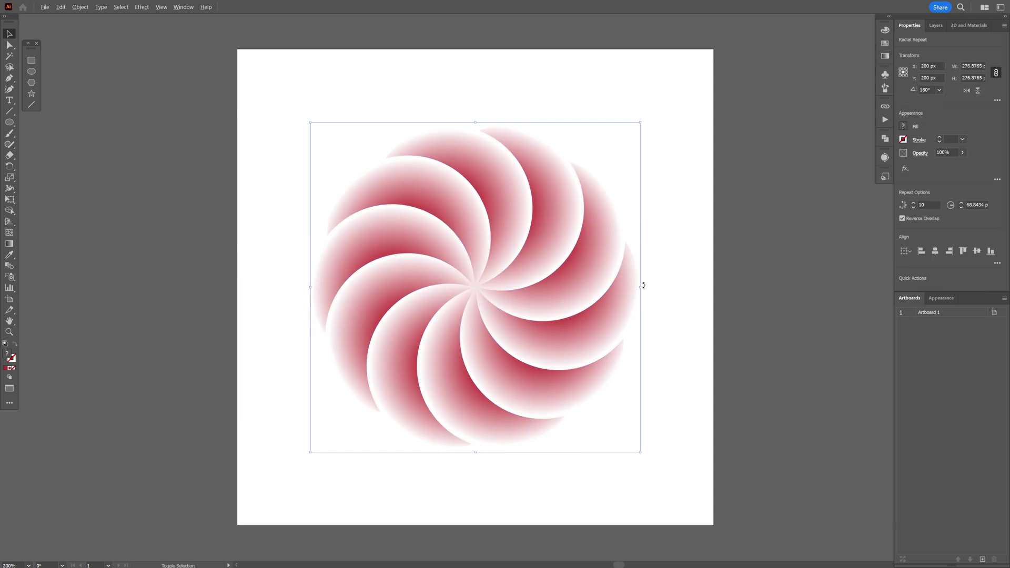
{"action": "left_click_drag", "start_coordinate": [642, 288], "coordinate": [704, 288]}
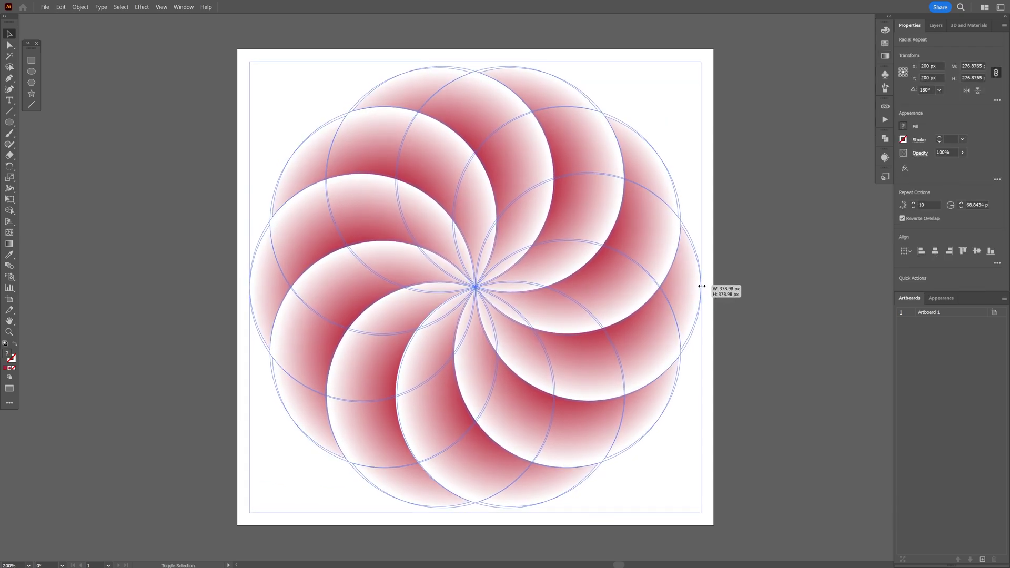
Hide the red flower's layer in the Layers panel to reveal the blue one
{"action": "left_click", "coordinate": [750, 213]}
{"action": "left_click", "coordinate": [935, 25]}
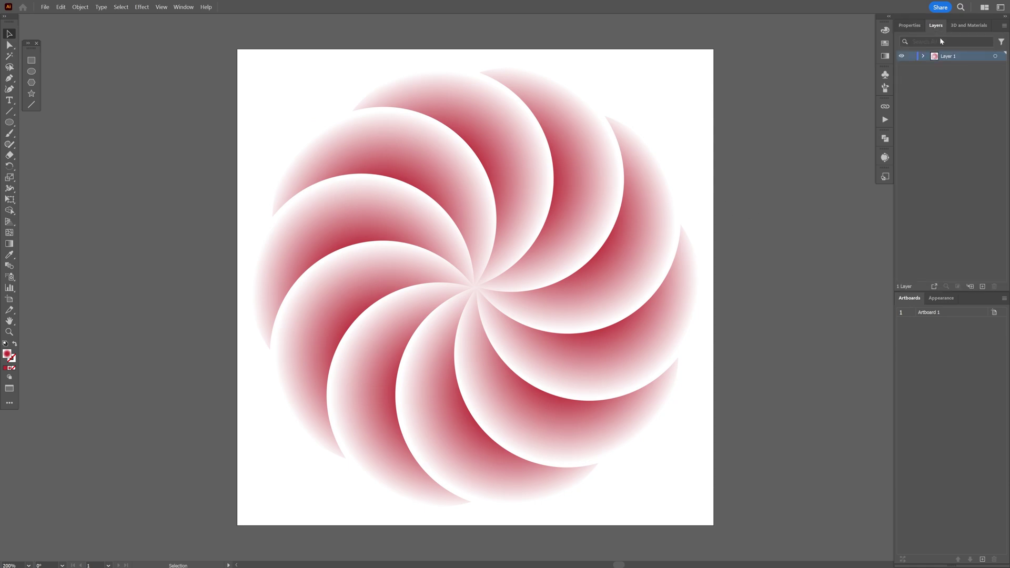
{"action": "left_click", "coordinate": [901, 67]}
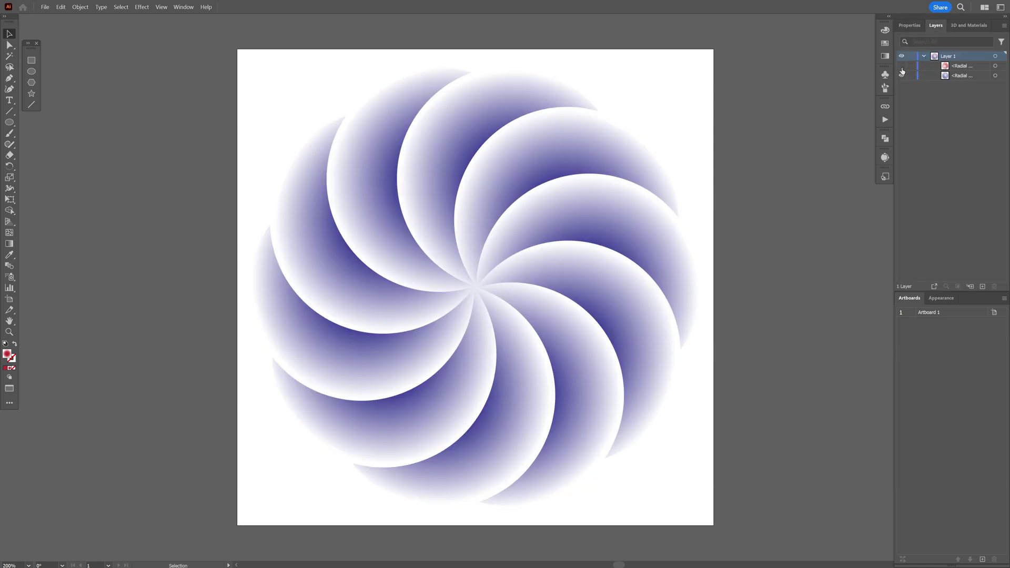
Export the blue flower as a 300 ppi PNG named Blue
{"action": "left_click", "coordinate": [46, 7]}
{"action": "mouse_move", "coordinate": [61, 203]}
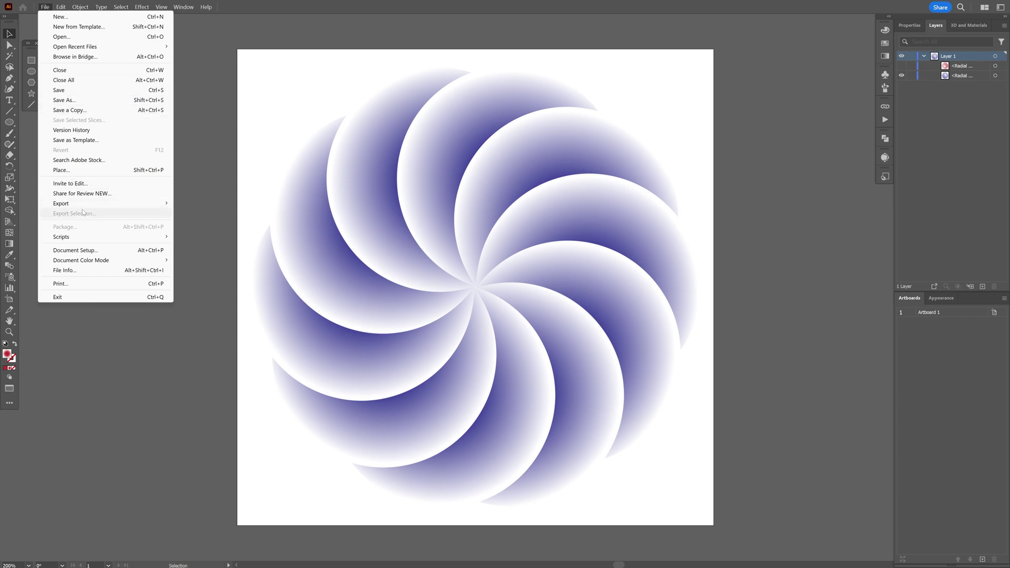
{"action": "left_click", "coordinate": [210, 214]}
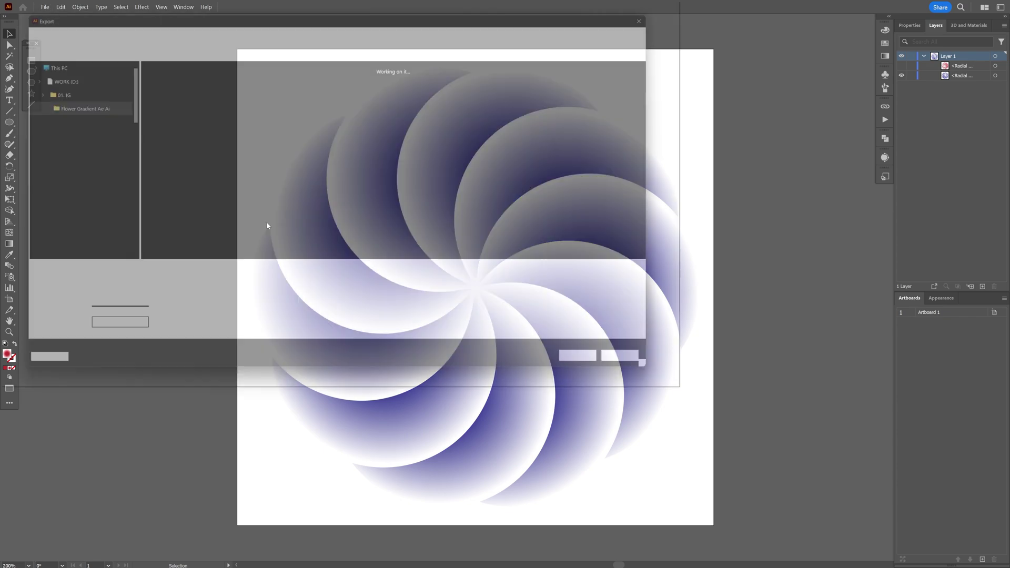
{"action": "type", "text": "lue"}
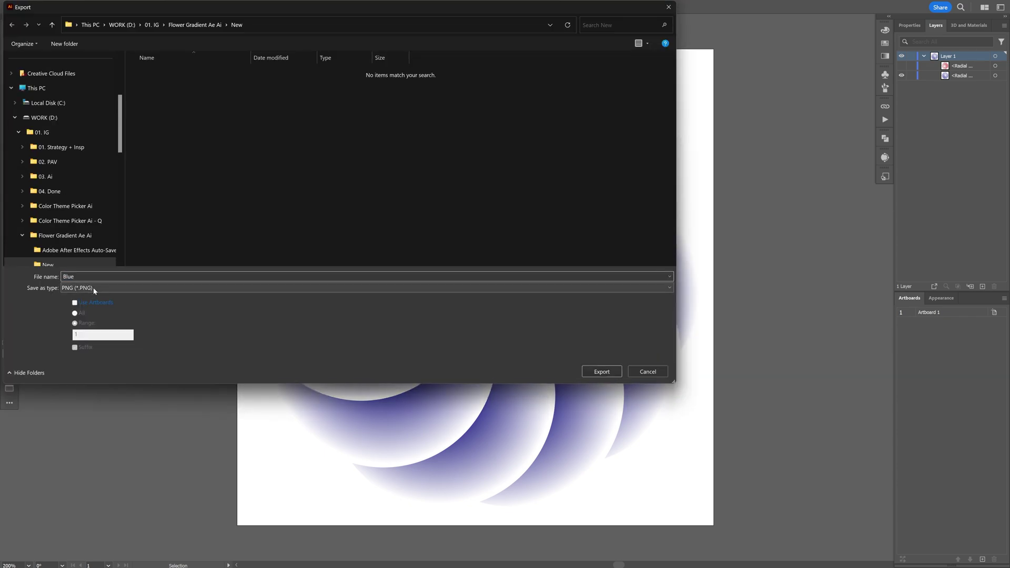
{"action": "left_click", "coordinate": [90, 288]}
{"action": "left_click", "coordinate": [85, 344]}
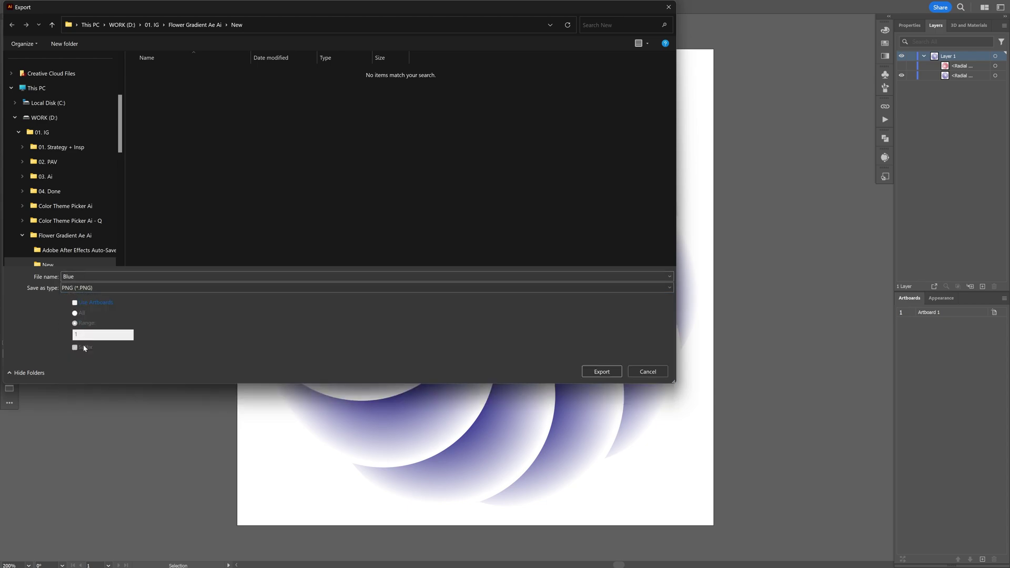
{"action": "left_click", "coordinate": [600, 371]}
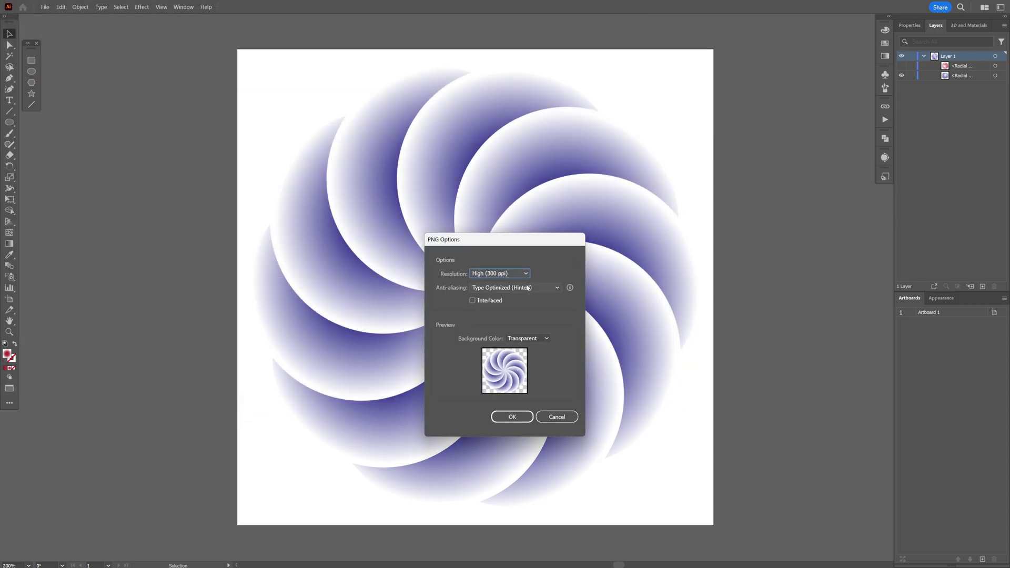
{"action": "left_click", "coordinate": [502, 274]}
{"action": "left_click", "coordinate": [496, 334]}
{"action": "left_click", "coordinate": [511, 417]}
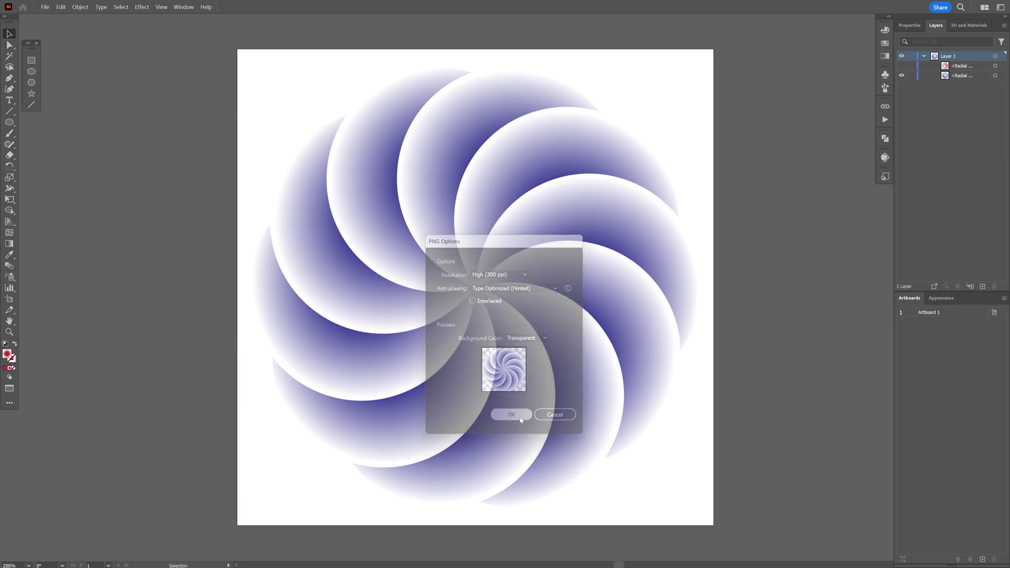
Show the red flower layer and export it as a PNG named Red
{"action": "left_click", "coordinate": [902, 77]}
{"action": "left_click", "coordinate": [902, 67]}
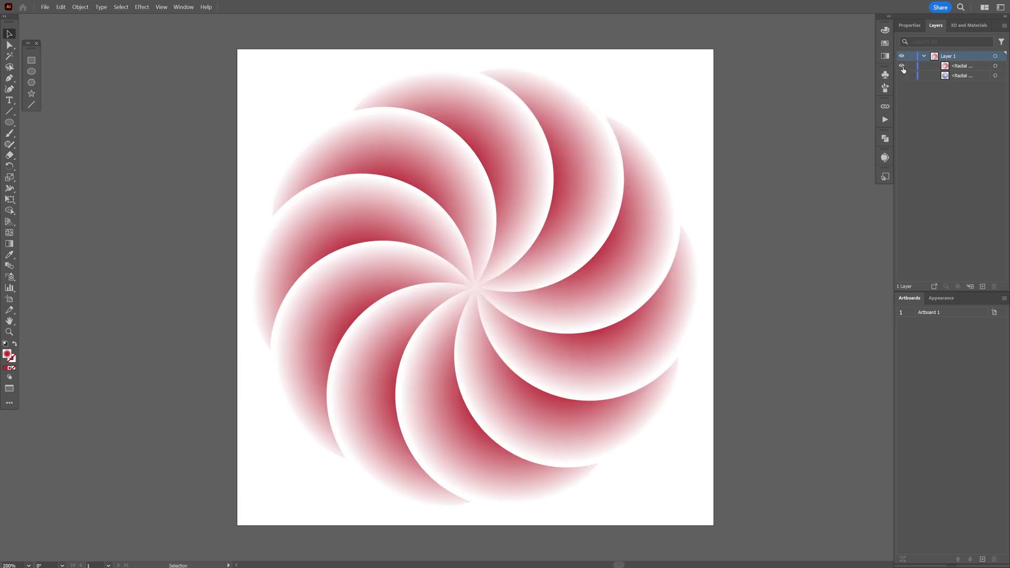
{"action": "left_click", "coordinate": [51, 9]}
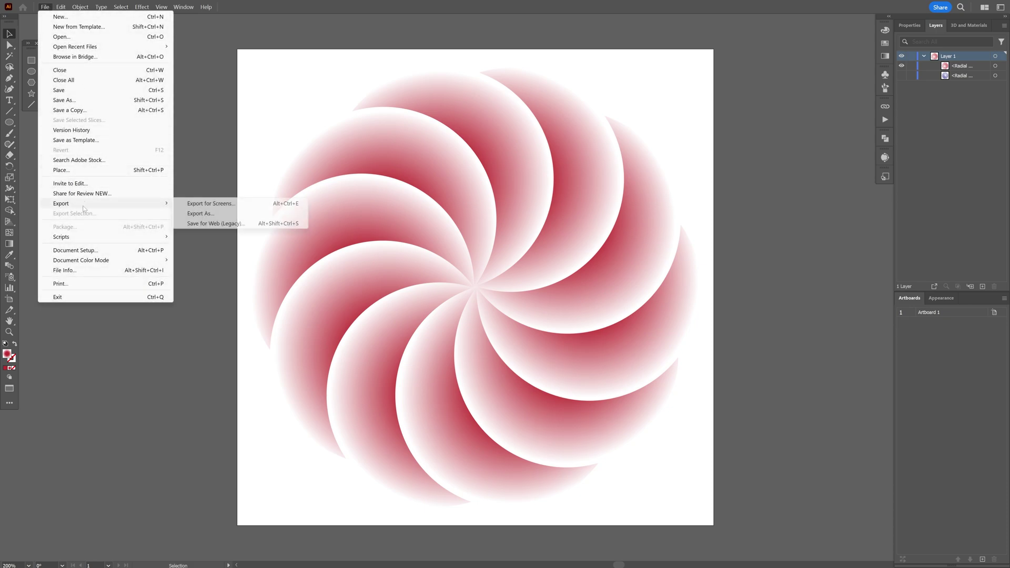
{"action": "left_click", "coordinate": [216, 213]}
{"action": "type", "text": "Red"}
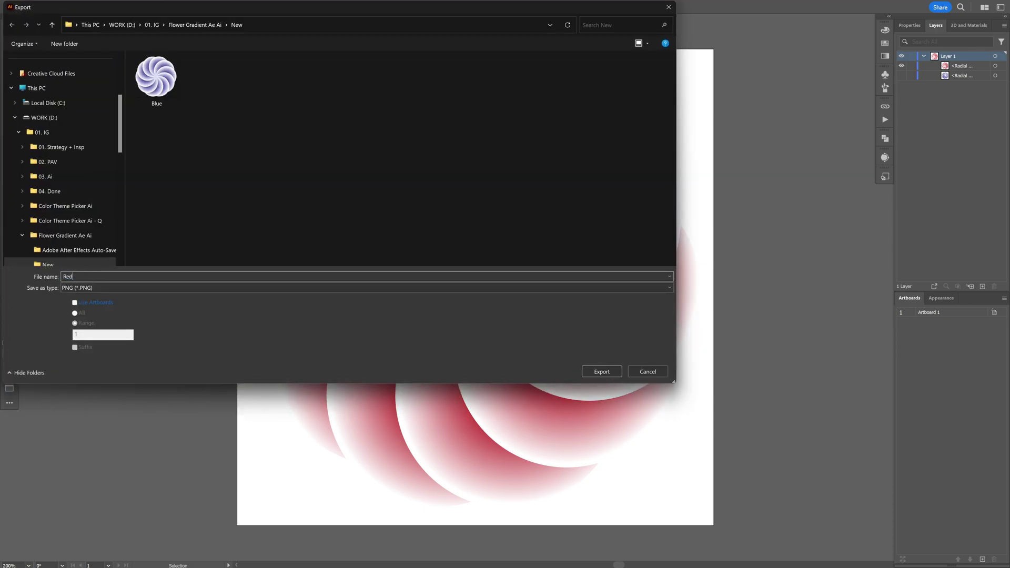
{"action": "left_click", "coordinate": [604, 371]}
{"action": "left_click", "coordinate": [520, 417]}
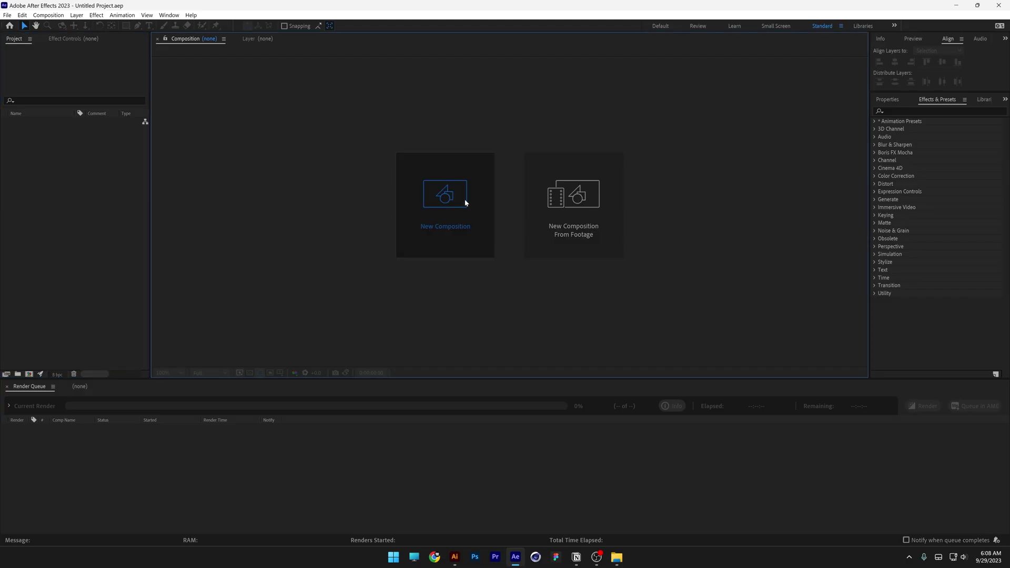
Create a composition named Flower with a new duration and add Blue.png and Red.png to it
{"action": "left_click", "coordinate": [465, 203]}
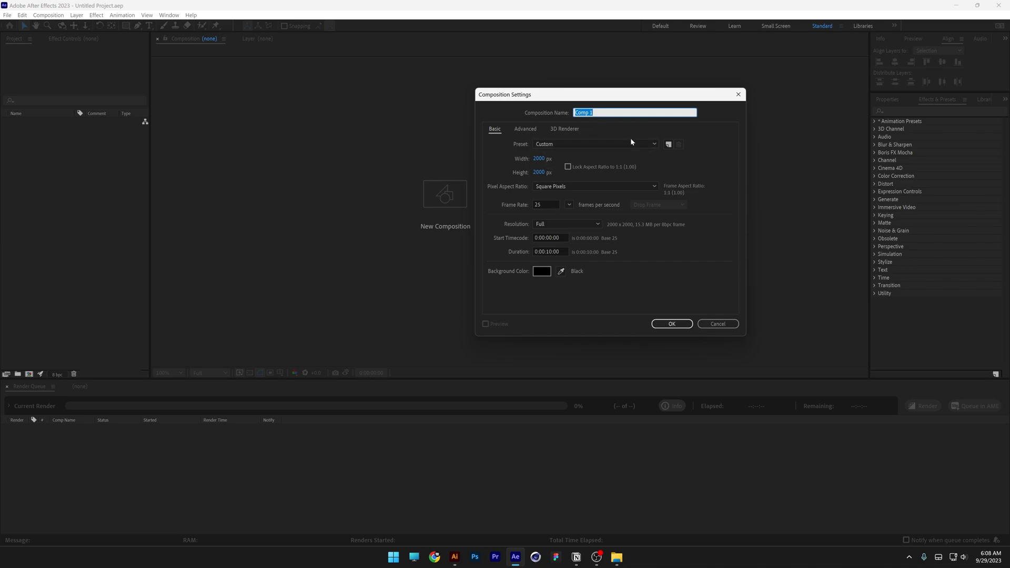
{"action": "key", "text": "BackSpace"}
{"action": "left_click_drag", "start_coordinate": [547, 252], "coordinate": [557, 252]}
{"action": "left_click", "coordinate": [672, 323]}
{"action": "mouse_move", "coordinate": [747, 273]}
{"action": "left_mouse_down"}
{"action": "mouse_move", "coordinate": [104, 484]}
{"action": "mouse_move", "coordinate": [115, 481]}
{"action": "left_mouse_up"}
{"action": "right_click", "coordinate": [160, 488]}
{"action": "mouse_move", "coordinate": [182, 378]}
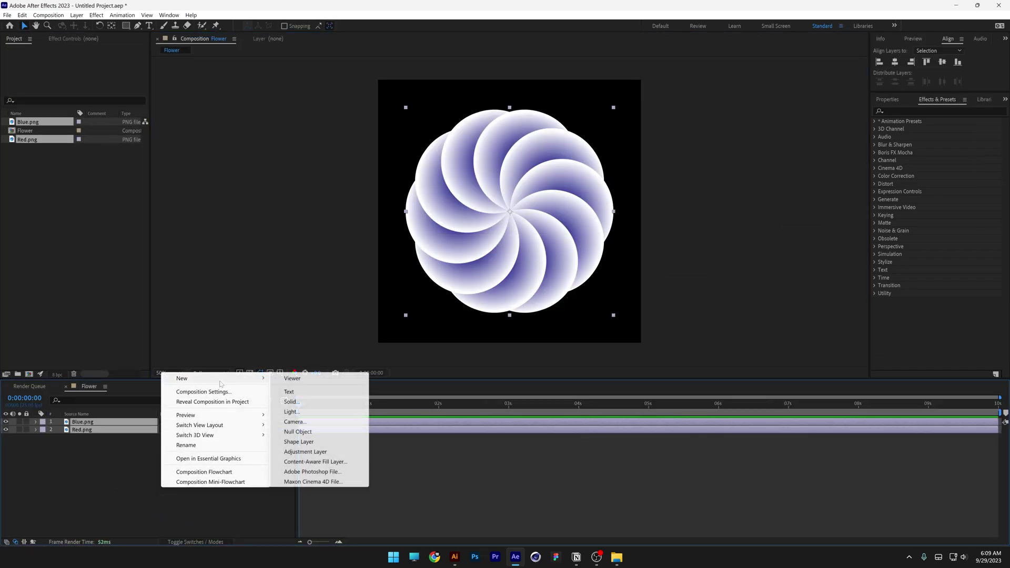
Add a pale blue solid layer and move it beneath both flowers
{"action": "left_click", "coordinate": [311, 405]}
{"action": "left_click", "coordinate": [538, 362]}
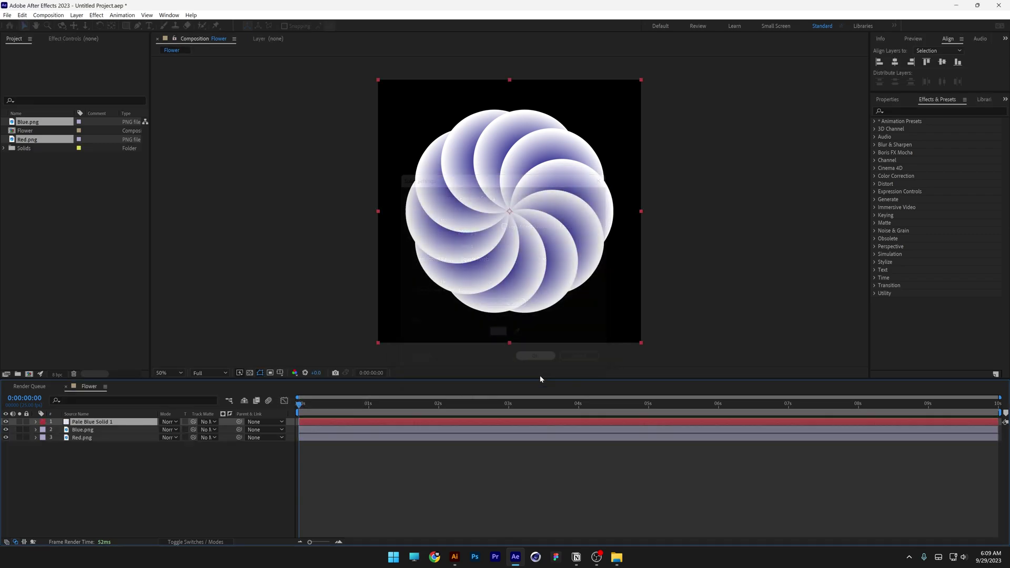
{"action": "mouse_move", "coordinate": [103, 424]}
{"action": "left_mouse_down"}
{"action": "mouse_move", "coordinate": [99, 456]}
{"action": "mouse_move", "coordinate": [87, 422]}
{"action": "left_mouse_up"}
Set Red.png's blend mode to Soft Light
{"action": "left_click", "coordinate": [85, 429]}
{"action": "left_click", "coordinate": [167, 422]}
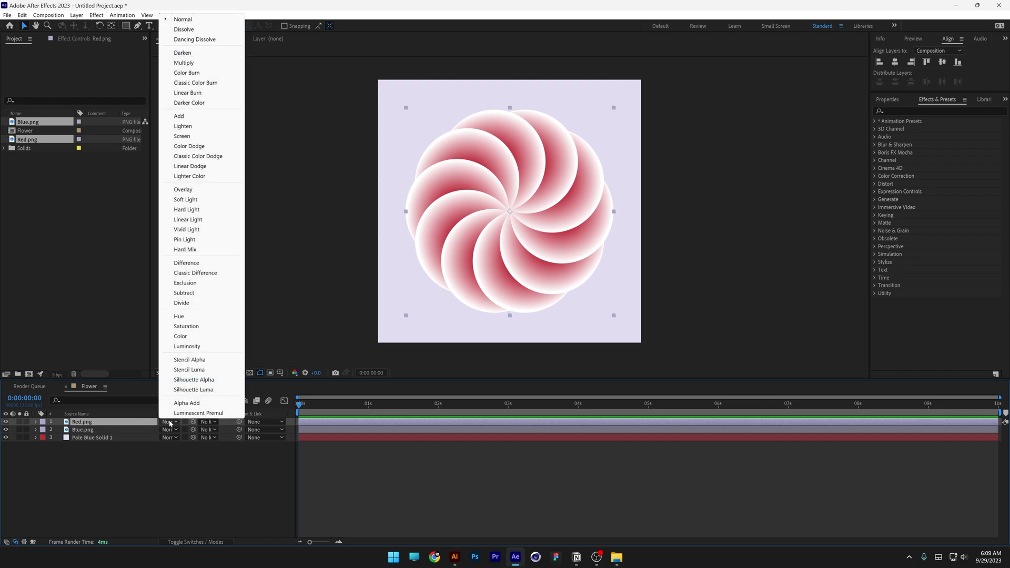
{"action": "left_click", "coordinate": [203, 200]}
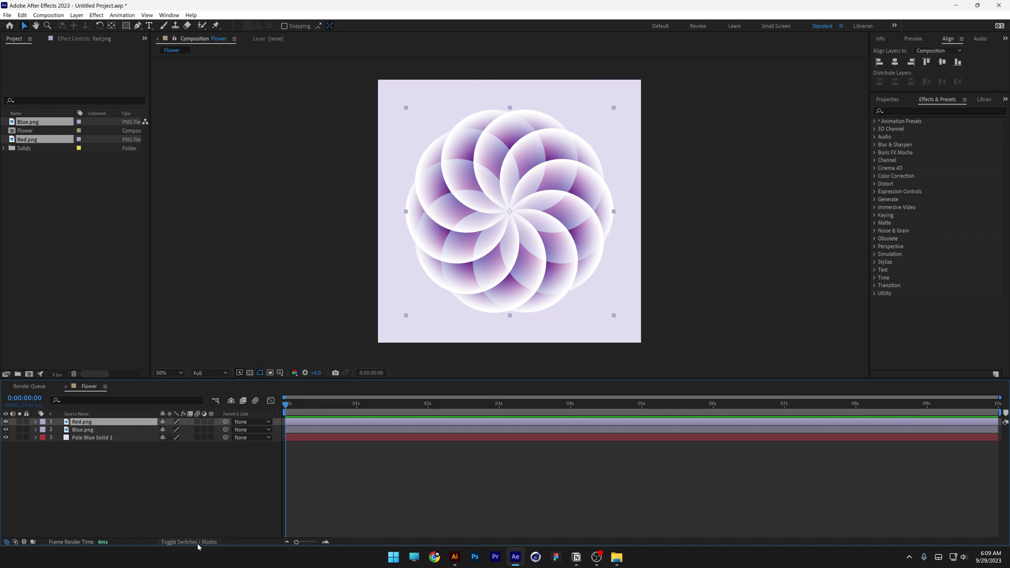
{"action": "left_click", "coordinate": [94, 430], "text": "ctrl"}
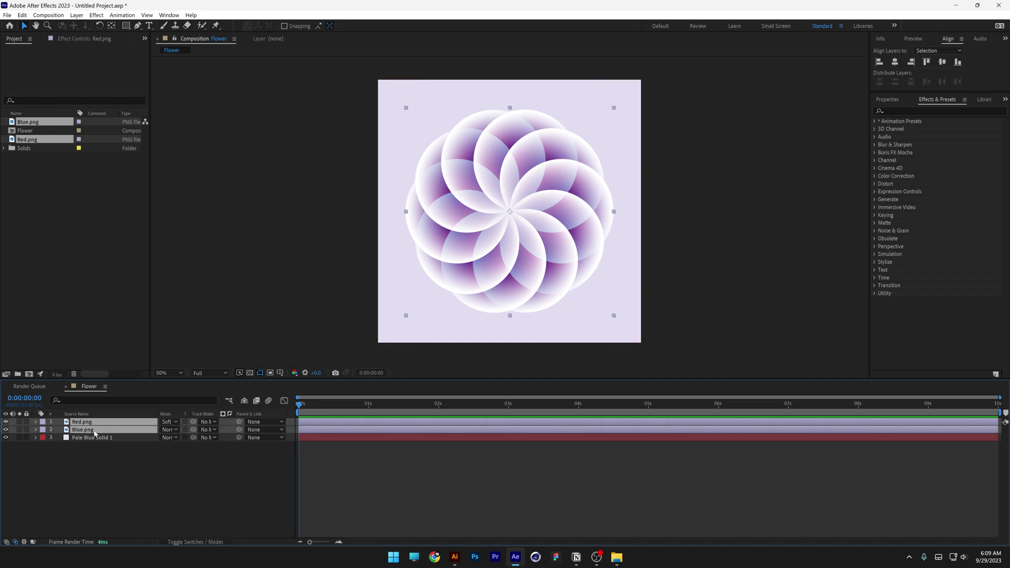
Keyframe Red.png's rotation from 0 at the start to one full revolution at the end
{"action": "key", "text": "r"}
{"action": "left_click", "coordinate": [93, 422]}
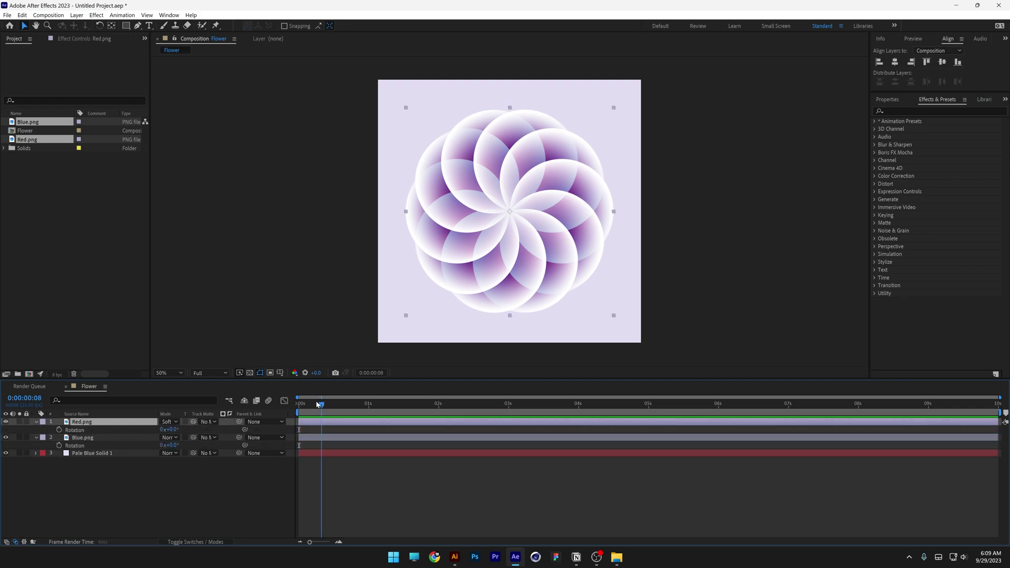
{"action": "left_click_drag", "start_coordinate": [314, 403], "coordinate": [276, 403]}
{"action": "left_click", "coordinate": [59, 431]}
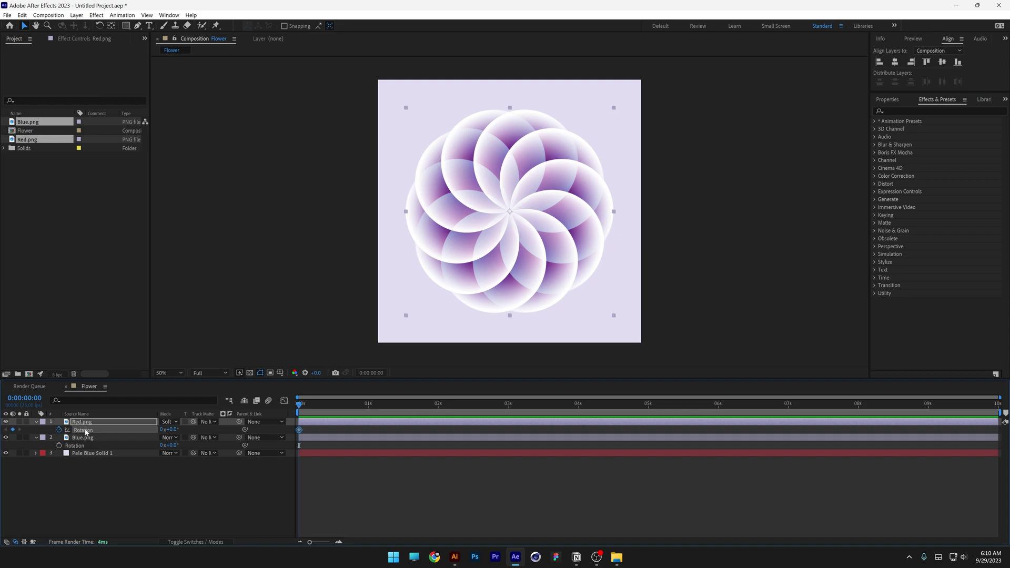
{"action": "left_click_drag", "start_coordinate": [886, 405], "coordinate": [997, 404]}
{"action": "key", "text": "F2"}
{"action": "left_click", "coordinate": [162, 430]}
{"action": "type", "text": "1"}
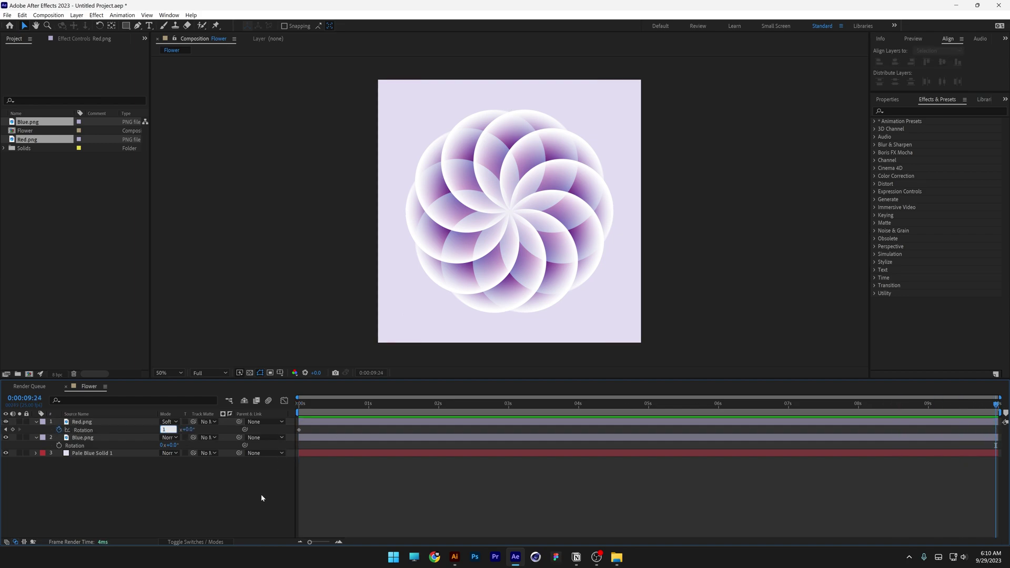
{"action": "key", "text": "Return"}
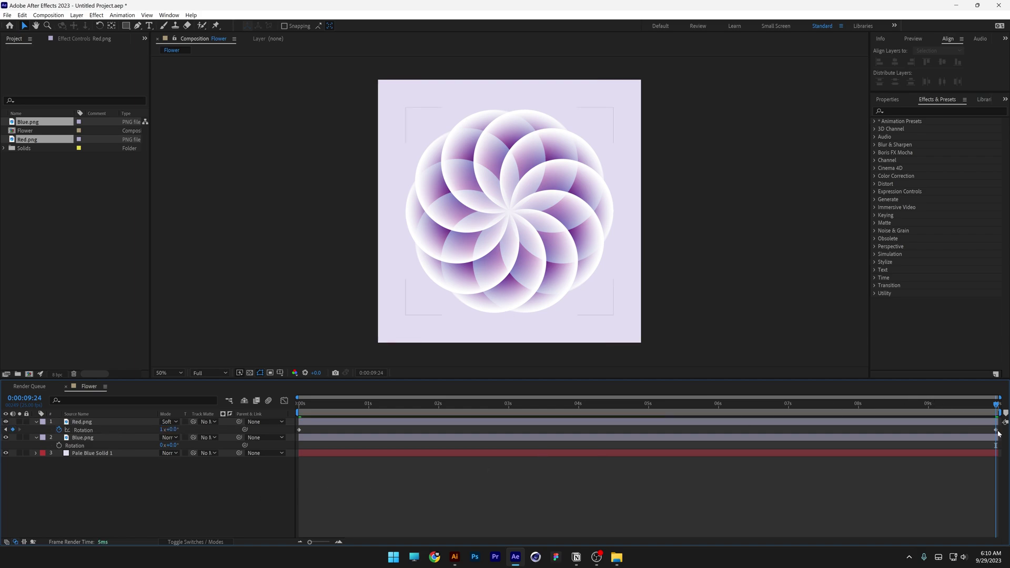
{"action": "left_click_drag", "start_coordinate": [996, 433], "coordinate": [998, 432]}
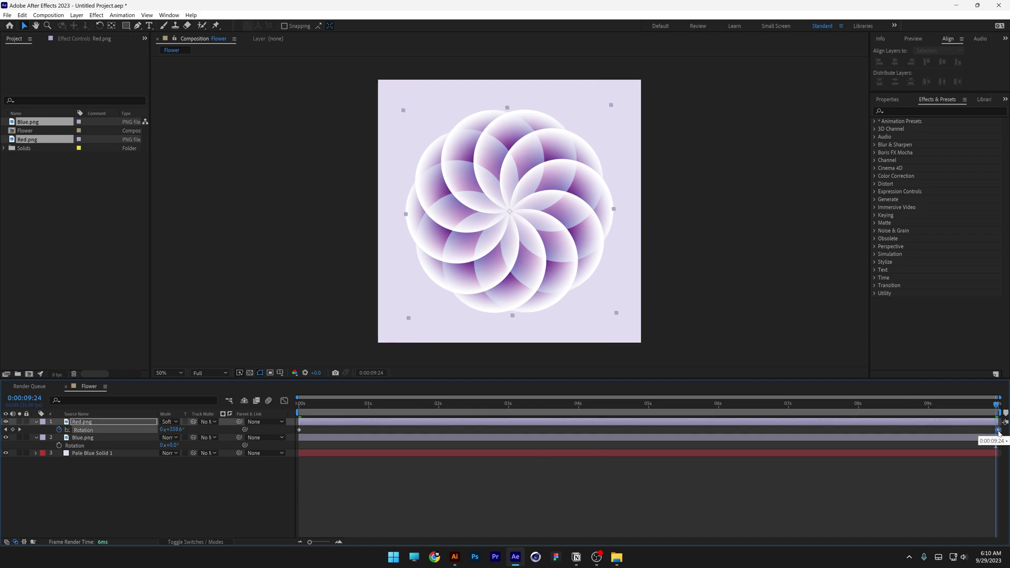
Rewind and play a preview of the rotation
{"action": "left_click_drag", "start_coordinate": [436, 403], "coordinate": [299, 404]}
{"action": "key", "text": "space"}
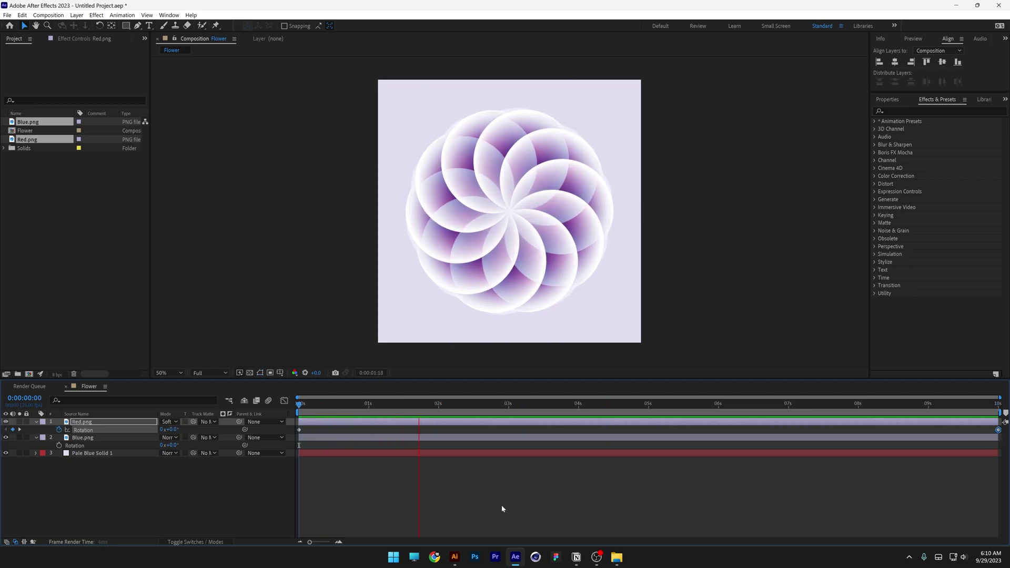
{"action": "key", "text": "space"}
Keyframe Blue.png's rotation from 0:00 to -1 revolution at 9:24
{"action": "left_click_drag", "start_coordinate": [343, 408], "coordinate": [299, 405]}
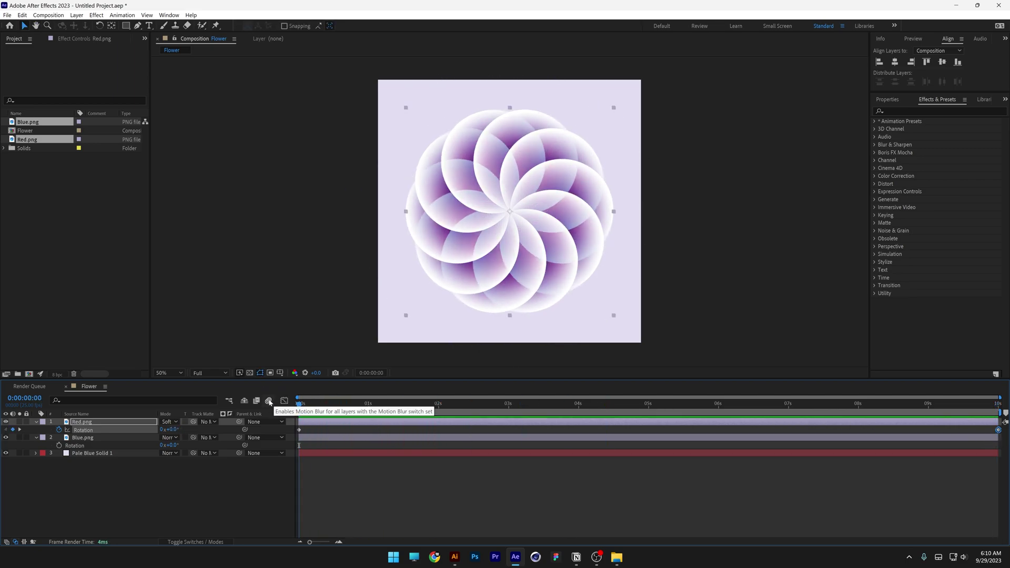
{"action": "left_click", "coordinate": [59, 445]}
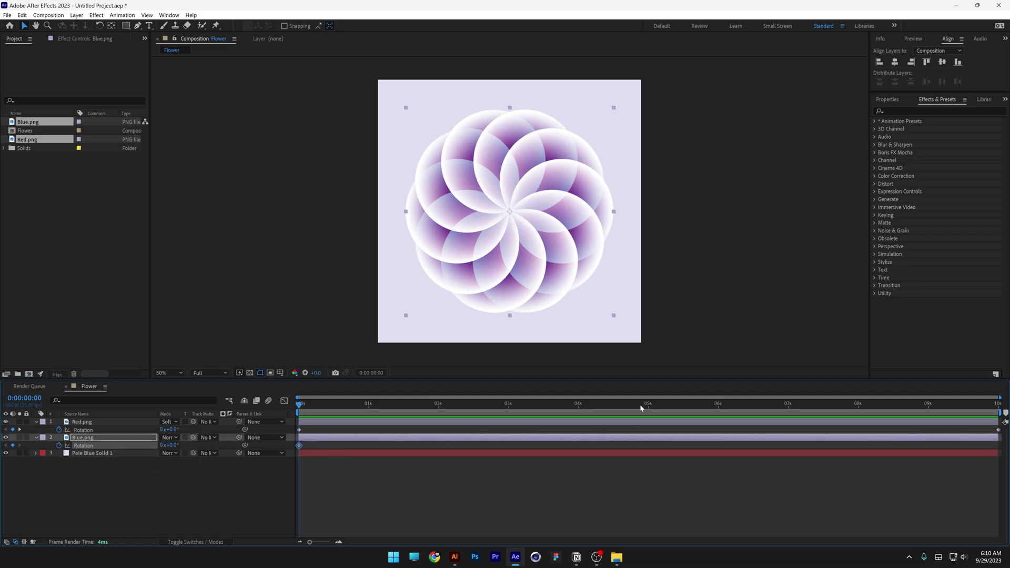
{"action": "left_click_drag", "start_coordinate": [640, 407], "coordinate": [996, 405]}
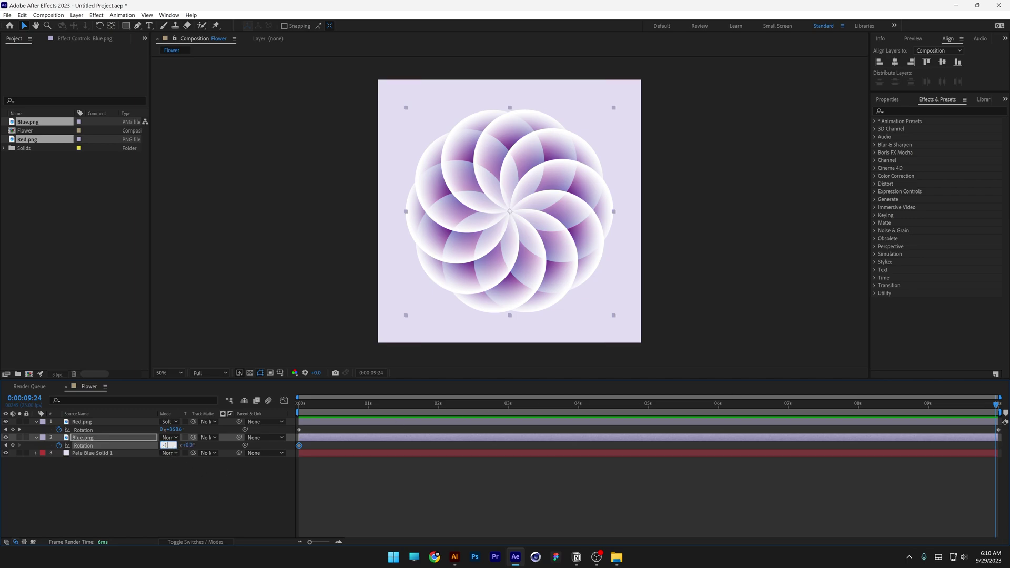
{"action": "left_click", "coordinate": [968, 448]}
Preview both flowers counter-rotating with the composition at 100% size
{"action": "left_click", "coordinate": [996, 446]}
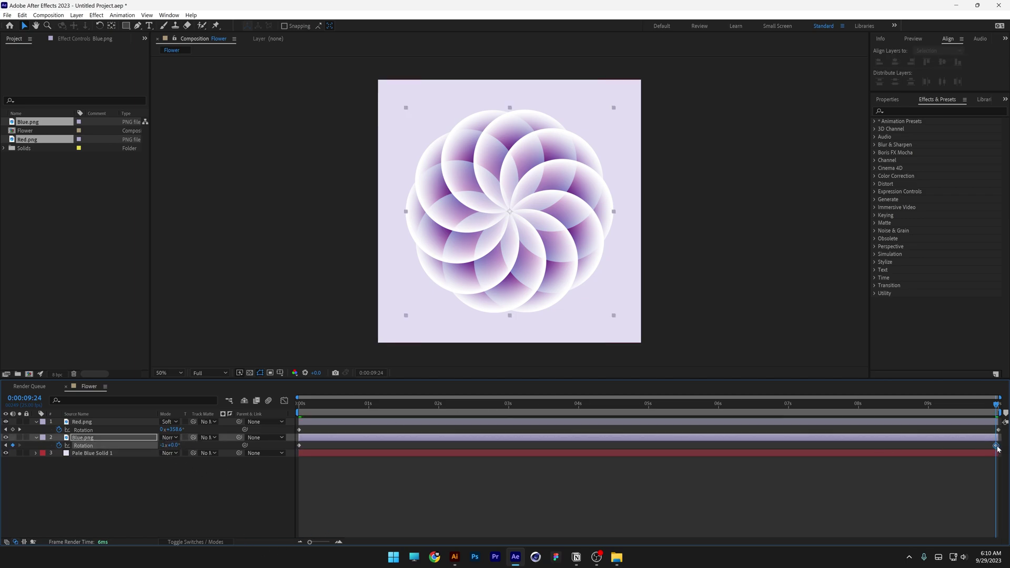
{"action": "key", "text": "space"}
{"action": "left_click", "coordinate": [746, 507]}
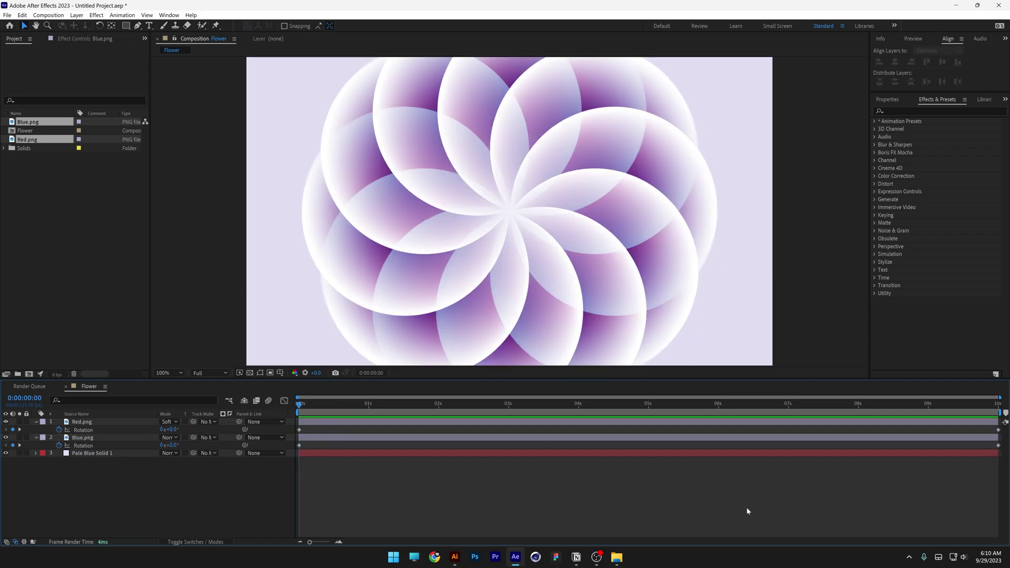